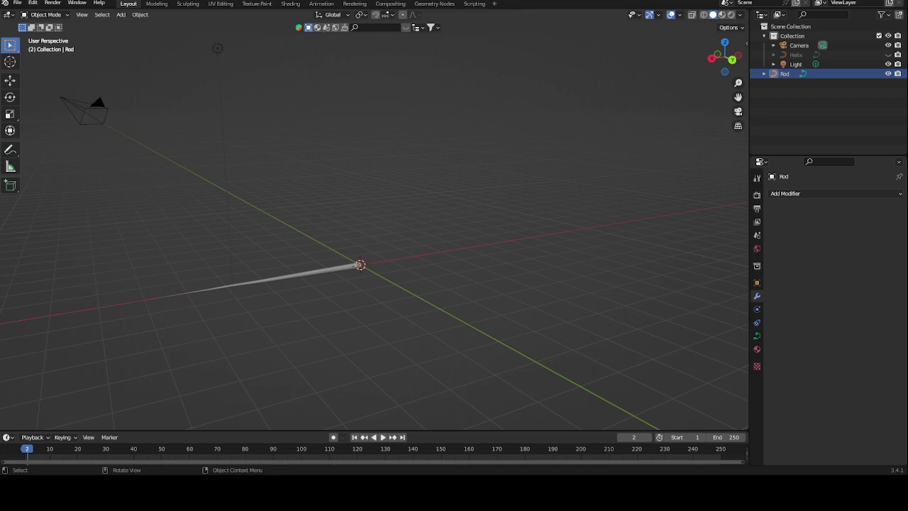
- Examine the tapered rod from several angles, including its thick end
{"action": "mouse_move", "coordinate": [366, 234]}
{"action": "middle_mouse_down"}
{"action": "mouse_move", "coordinate": [378, 230]}
{"action": "mouse_move", "coordinate": [377, 238]}
{"action": "middle_mouse_up"}
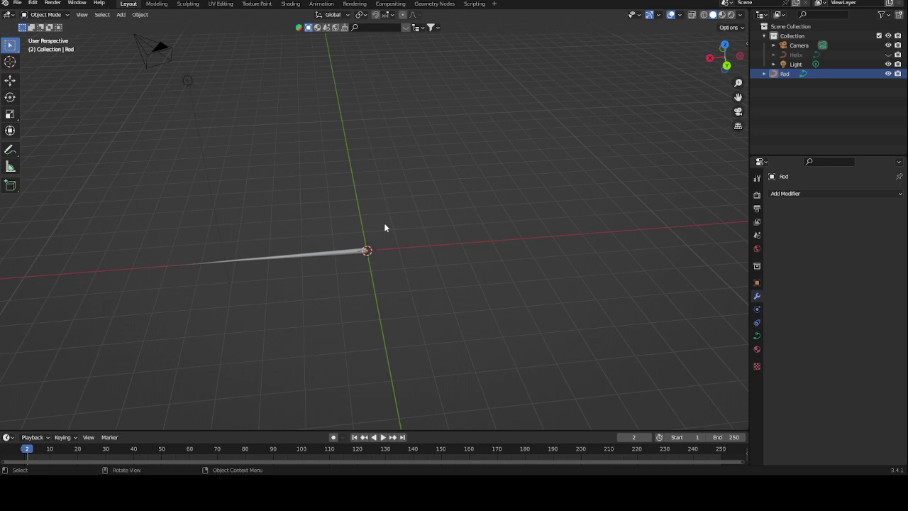
{"action": "middle_click_drag", "start_coordinate": [364, 219], "coordinate": [508, 238]}
{"action": "left_click", "coordinate": [346, 249]}
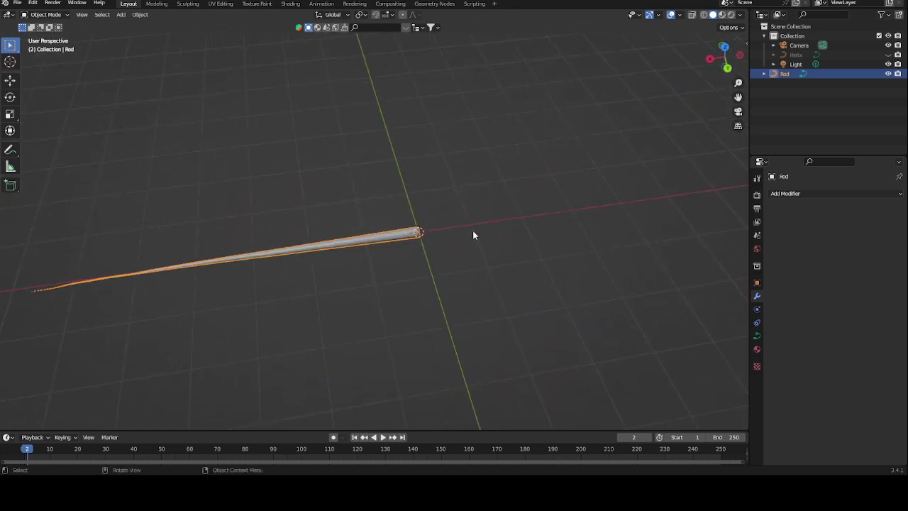
{"action": "left_click", "coordinate": [471, 230]}
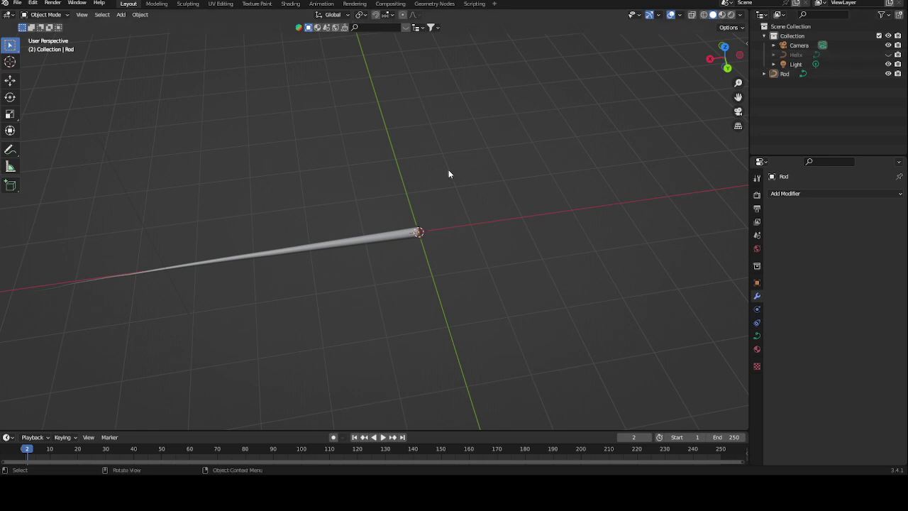
{"action": "middle_click_drag", "start_coordinate": [448, 170], "coordinate": [453, 237]}
{"action": "middle_click_drag", "start_coordinate": [467, 186], "coordinate": [436, 217]}
{"action": "left_click", "coordinate": [378, 250]}
{"action": "scroll", "coordinate": [411, 162], "scroll_direction": "down", "scroll_amount": 4}
{"action": "key", "text": "Tab"}
{"action": "key", "text": "Tab"}
{"action": "left_click", "coordinate": [616, 209]}
{"action": "left_click", "coordinate": [603, 202]}
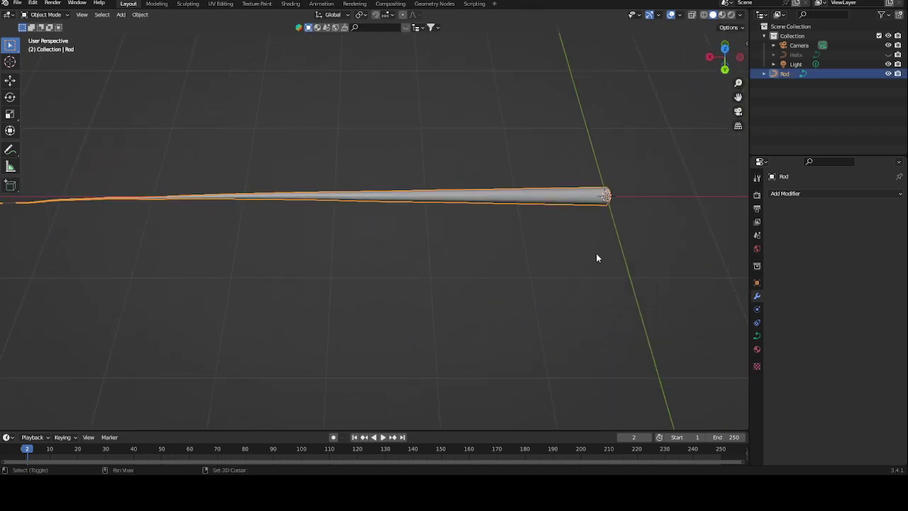
{"action": "middle_click_drag", "start_coordinate": [596, 249], "coordinate": [535, 225], "text": "ctrl"}
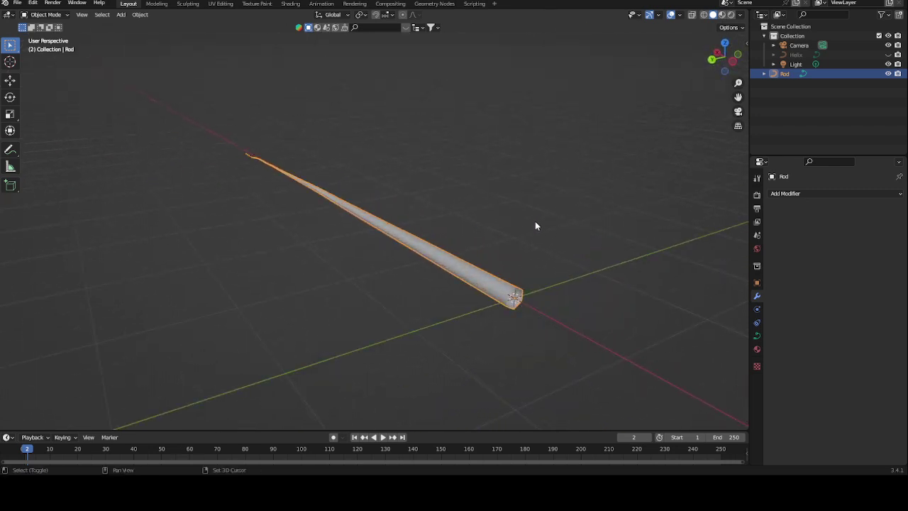
{"action": "key", "text": "shift+a"}
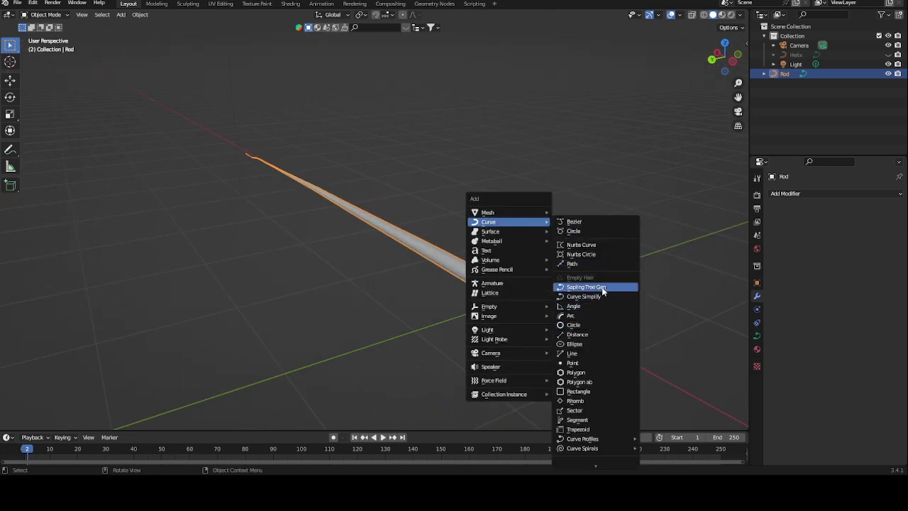
{"action": "key", "text": "Escape"}
- Turn on the Screencast Keys display for the viewport
{"action": "key", "text": "n"}
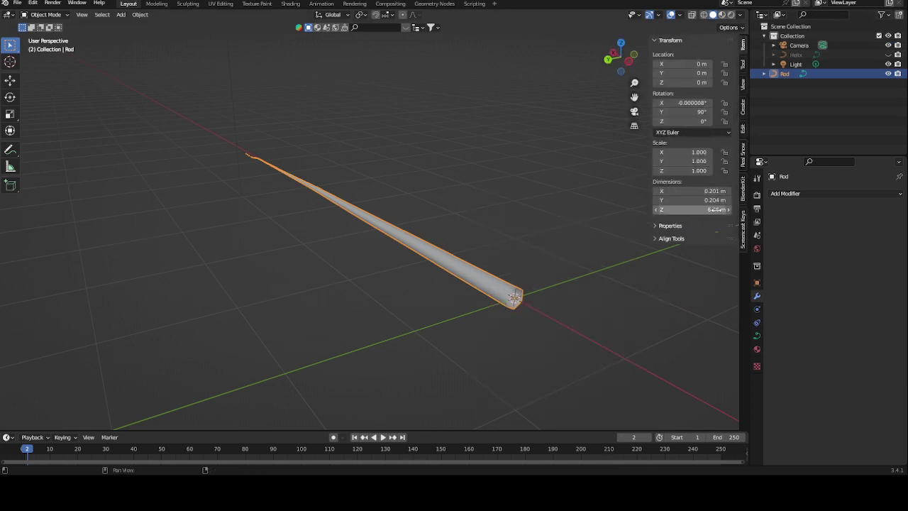
{"action": "left_click", "coordinate": [743, 221]}
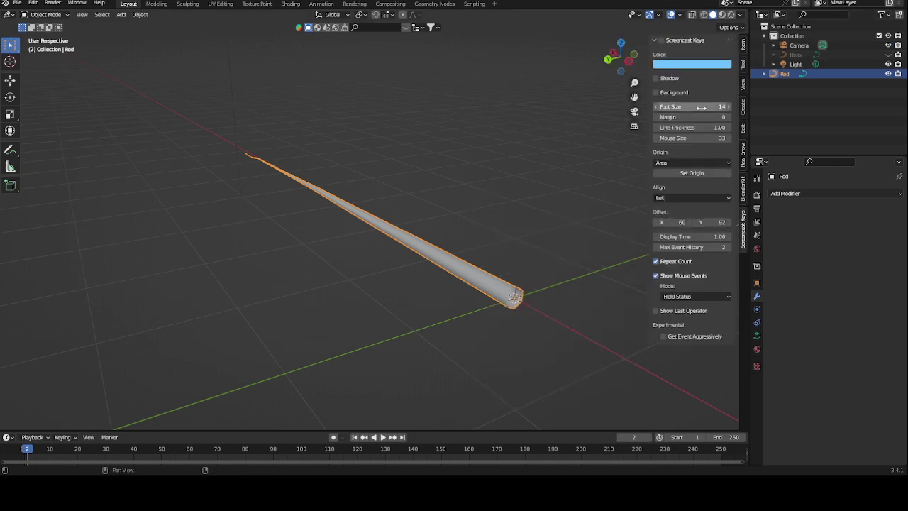
{"action": "left_click", "coordinate": [665, 41]}
{"action": "left_click", "coordinate": [743, 44]}
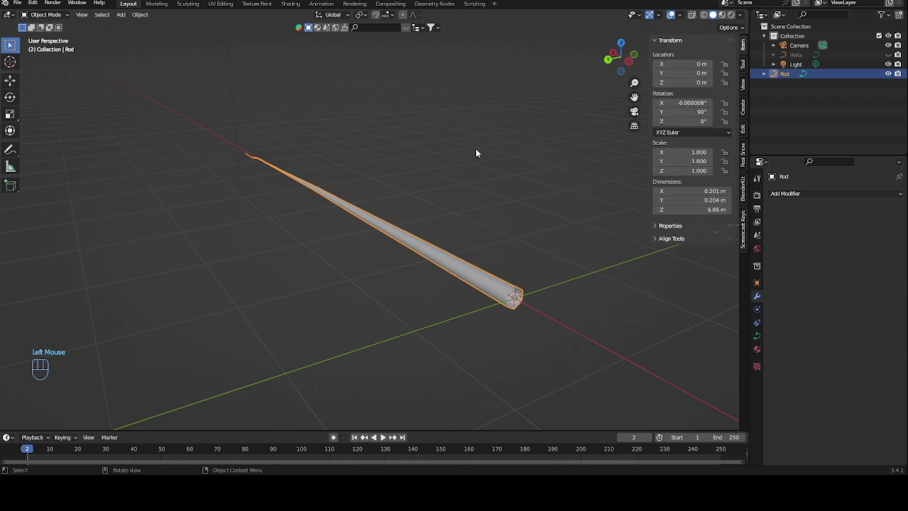
{"action": "middle_click_drag", "start_coordinate": [477, 149], "coordinate": [518, 167]}
{"action": "key", "text": "n"}
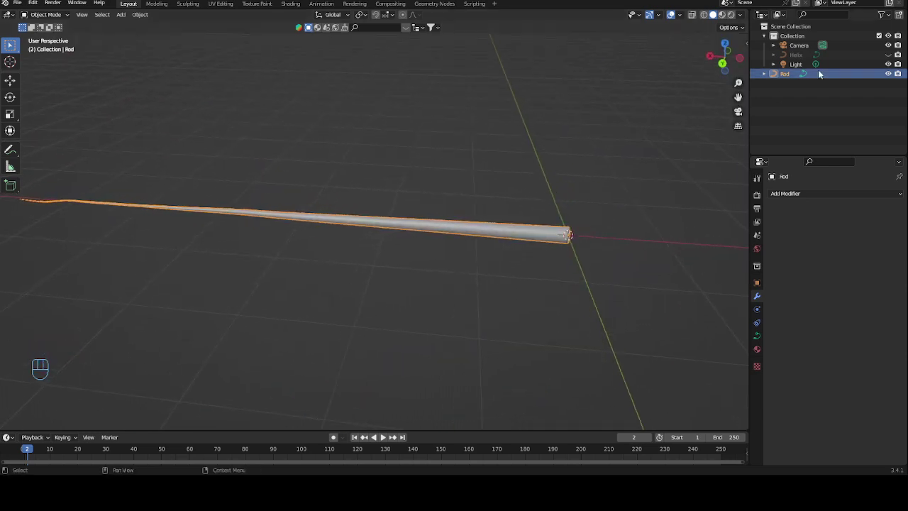
- Unhide the Helix curve and select it in the viewport
{"action": "left_click", "coordinate": [888, 55]}
{"action": "middle_click_drag", "start_coordinate": [513, 235], "coordinate": [550, 170]}
{"action": "middle_click_drag", "start_coordinate": [550, 171], "coordinate": [499, 223], "text": "shift"}
{"action": "left_click", "coordinate": [478, 170]}
{"action": "middle_click_drag", "start_coordinate": [490, 139], "coordinate": [503, 102], "text": "ctrl"}
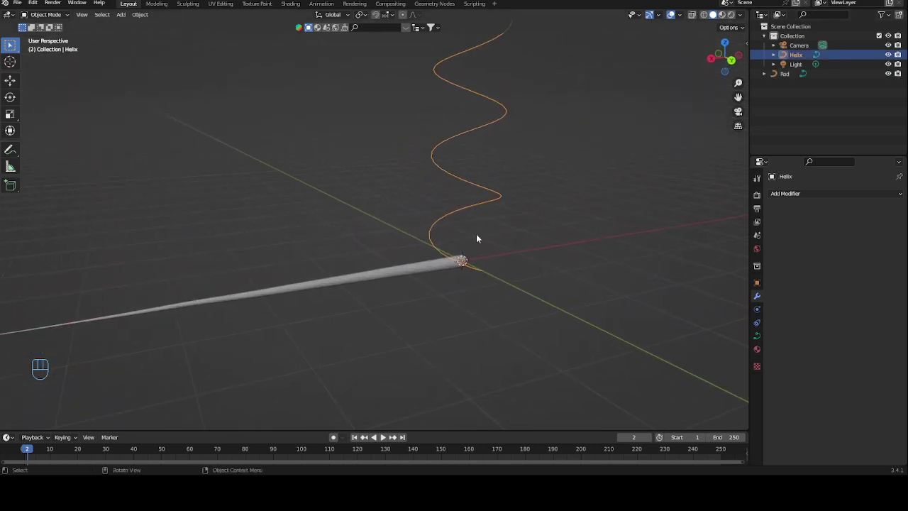
- Examine the rod's control points in Edit Mode and review its curve shape settings
{"action": "left_click", "coordinate": [407, 269]}
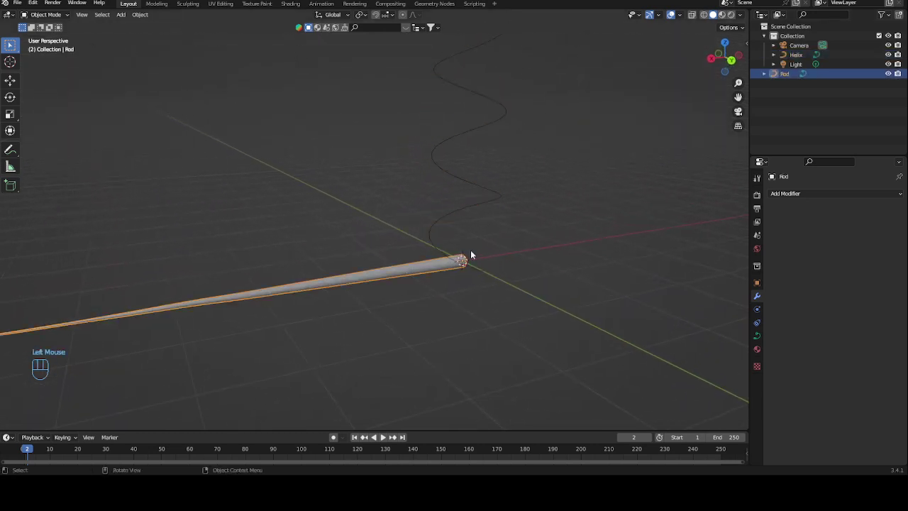
{"action": "middle_click_drag", "start_coordinate": [470, 254], "coordinate": [458, 285]}
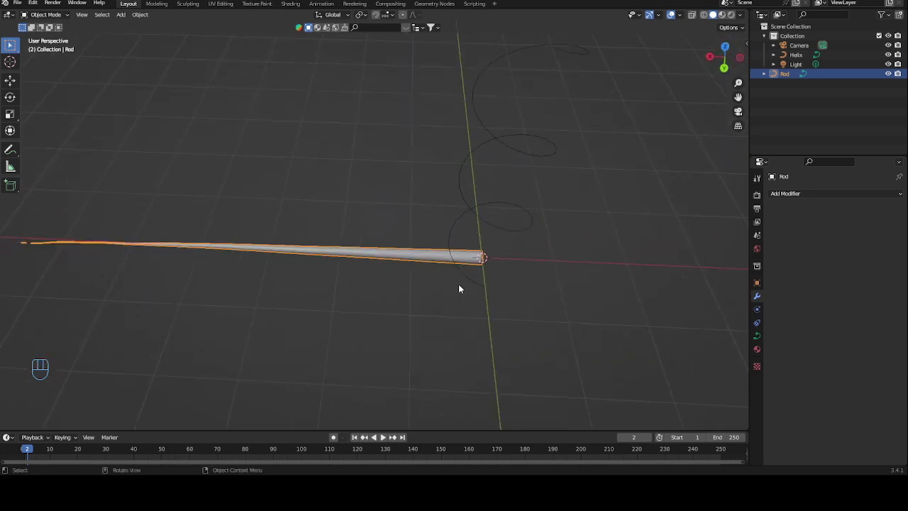
{"action": "key", "text": "Tab"}
{"action": "middle_click_drag", "start_coordinate": [436, 265], "coordinate": [415, 200]}
{"action": "key", "text": "Tab"}
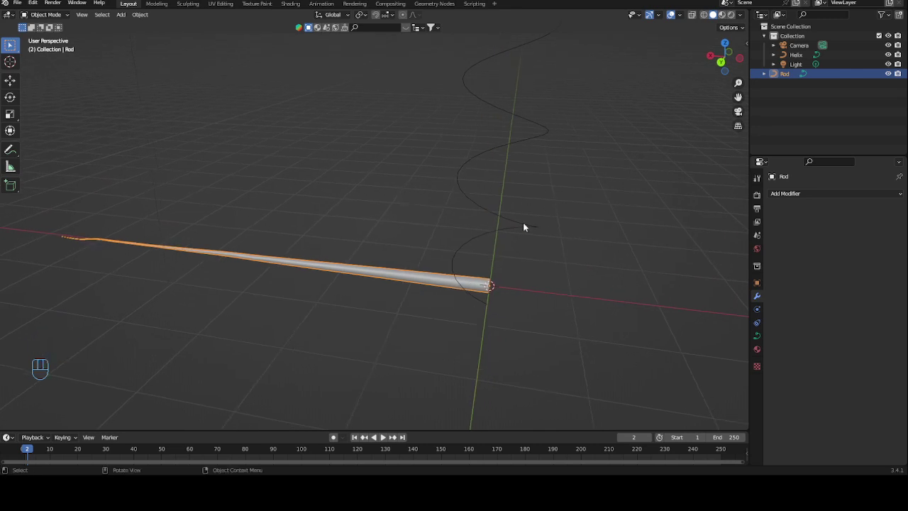
{"action": "middle_click_drag", "start_coordinate": [381, 266], "coordinate": [390, 285]}
{"action": "key", "text": "Tab"}
{"action": "scroll", "coordinate": [419, 262], "scroll_direction": "up", "scroll_amount": 2}
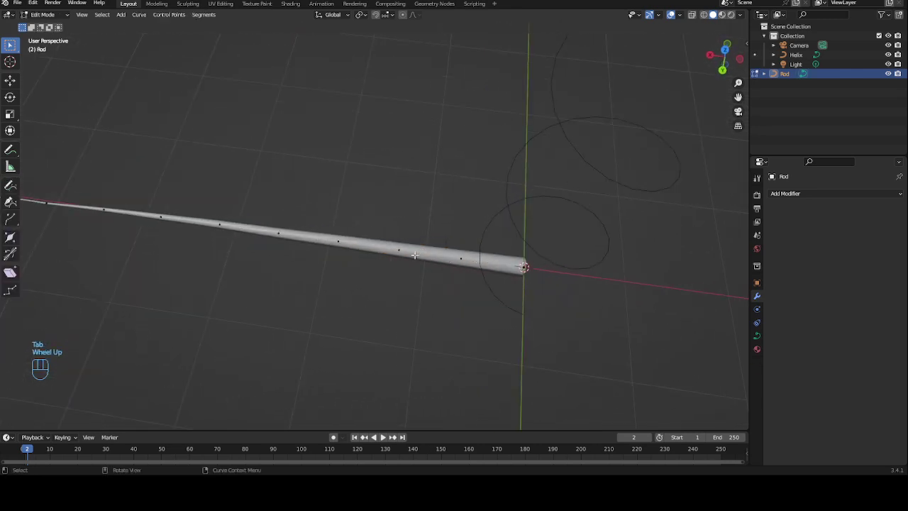
{"action": "key", "text": "Tab"}
{"action": "middle_click_drag", "start_coordinate": [446, 265], "coordinate": [406, 289]}
{"action": "left_click", "coordinate": [381, 296]}
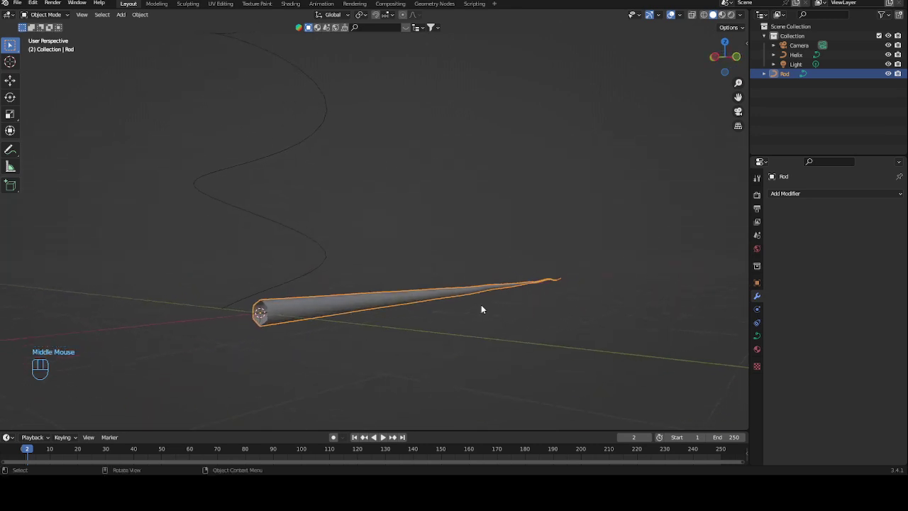
{"action": "left_click", "coordinate": [757, 335]}
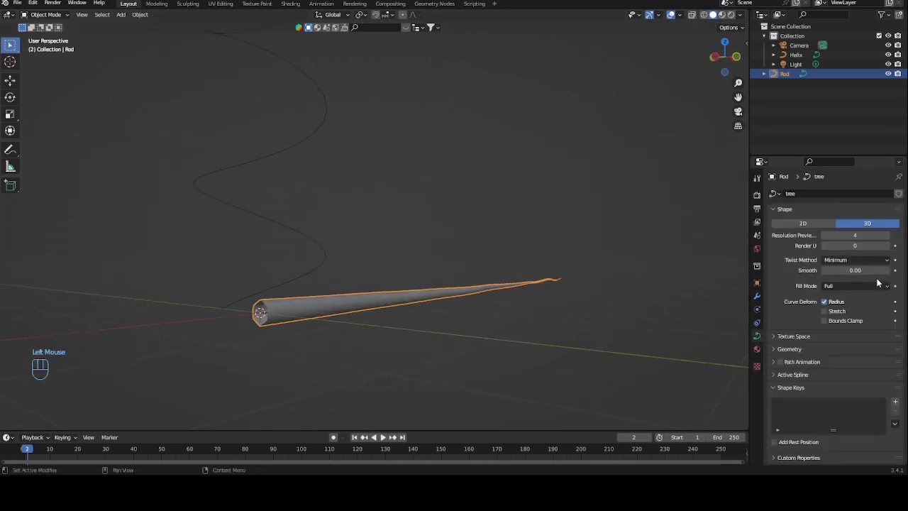
{"action": "scroll", "coordinate": [823, 332], "scroll_direction": "down", "scroll_amount": 4}
{"action": "middle_click_drag", "start_coordinate": [489, 303], "coordinate": [462, 274]}
- Add a mesh cylinder with 32 vertices, 1 m radius and 2 m depth at the world origin
{"action": "left_click", "coordinate": [406, 241]}
{"action": "key", "text": "shift+a"}
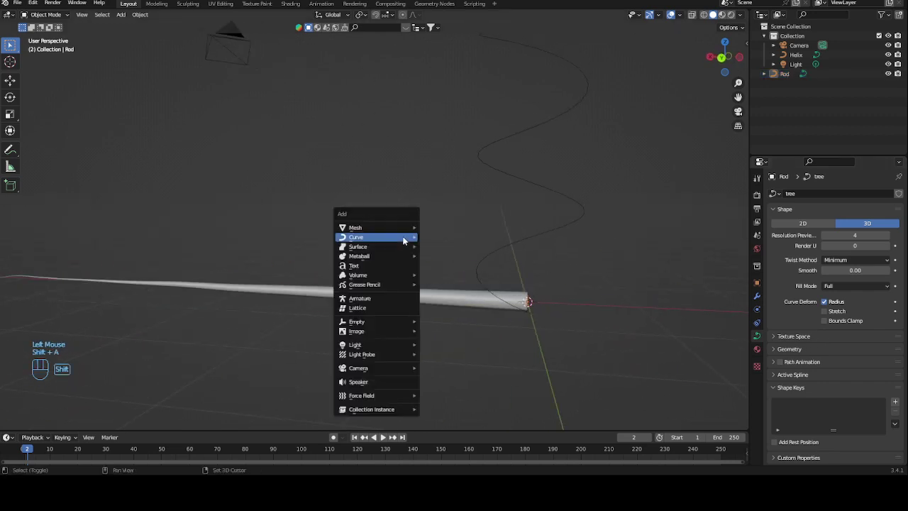
{"action": "mouse_move", "coordinate": [403, 241]}
{"action": "mouse_move", "coordinate": [390, 227]}
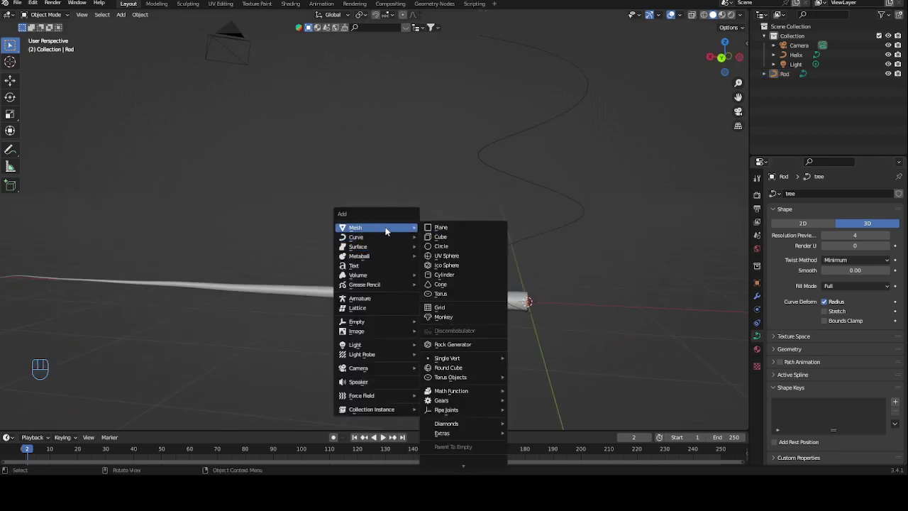
{"action": "left_click", "coordinate": [453, 274]}
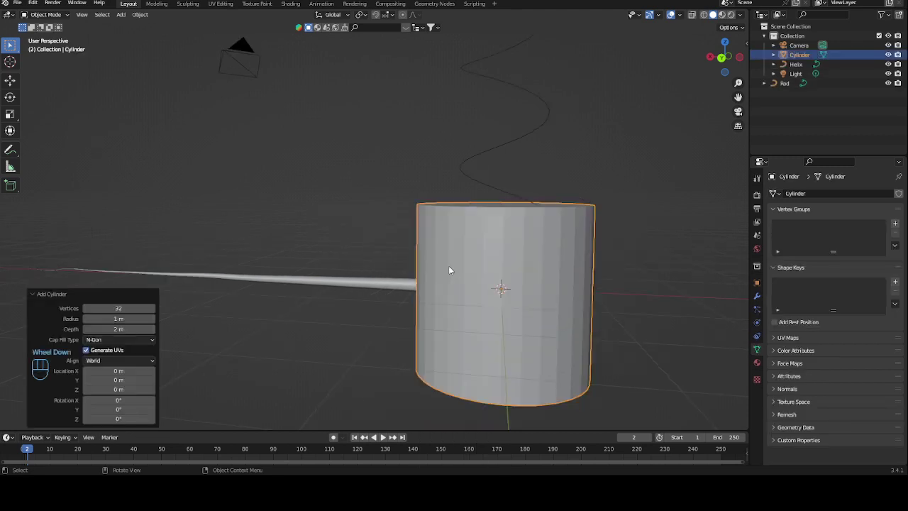
{"action": "scroll", "coordinate": [450, 267], "scroll_direction": "up", "scroll_amount": 1}
{"action": "middle_click_drag", "start_coordinate": [450, 267], "coordinate": [494, 280]}
{"action": "middle_click_drag", "start_coordinate": [539, 220], "coordinate": [512, 244], "text": "shift"}
{"action": "middle_click_drag", "start_coordinate": [474, 253], "coordinate": [520, 230]}
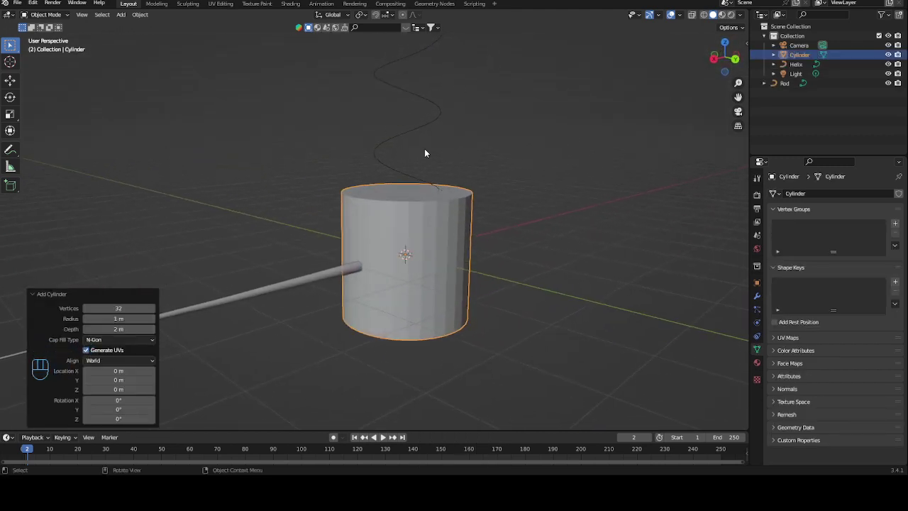
{"action": "middle_click_drag", "start_coordinate": [494, 241], "coordinate": [489, 239]}
- Add six evenly spaced horizontal loop cuts around the cylinder's side
{"action": "key", "text": "Tab"}
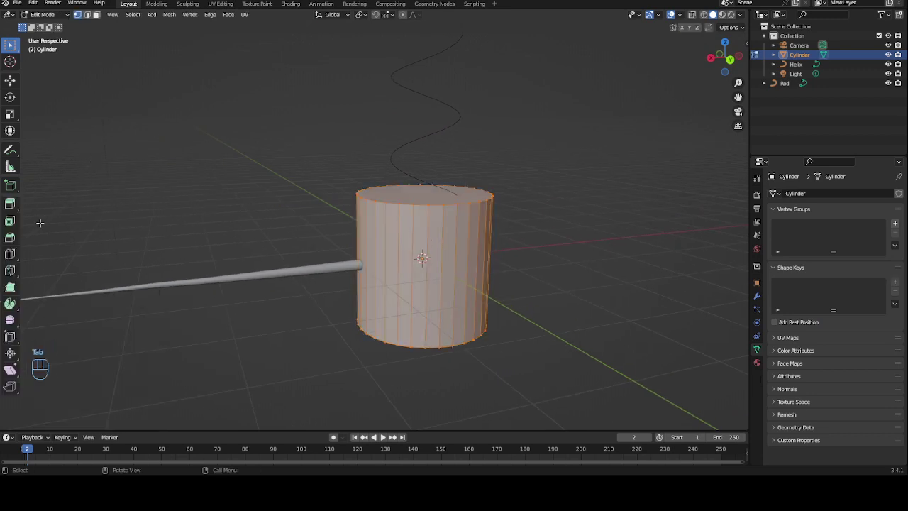
{"action": "left_click", "coordinate": [10, 256]}
{"action": "left_click", "coordinate": [418, 288]}
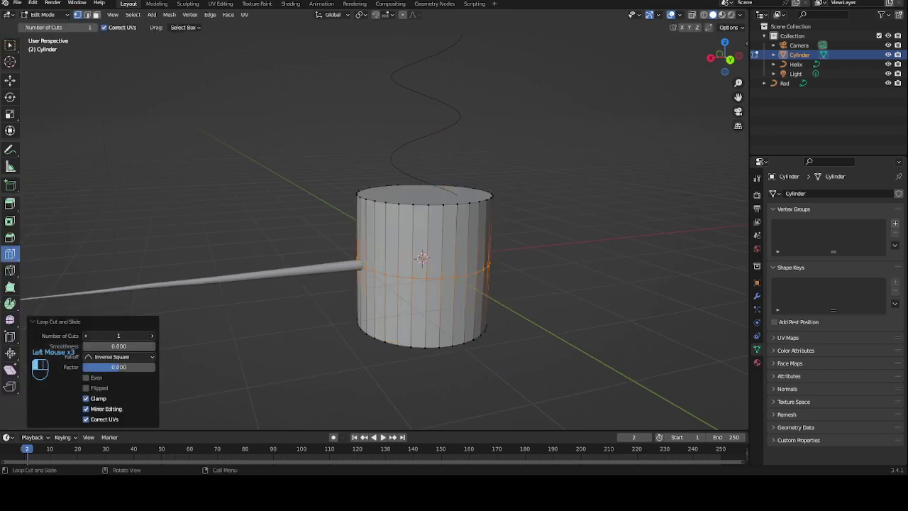
{"action": "type", "text": "6"}
{"action": "key", "text": "Return"}
{"action": "middle_click_drag", "start_coordinate": [566, 288], "coordinate": [598, 259]}
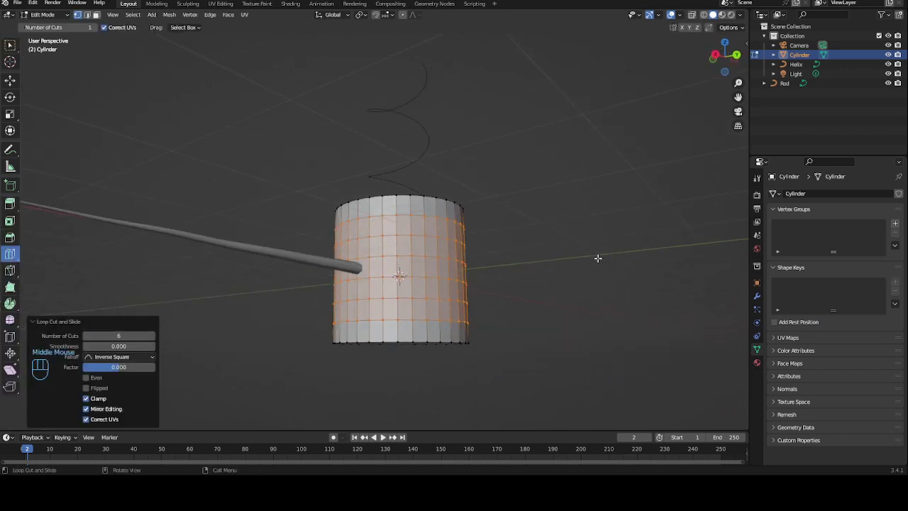
- Leave Edit Mode and delete the cylinder
{"action": "key", "text": "Tab"}
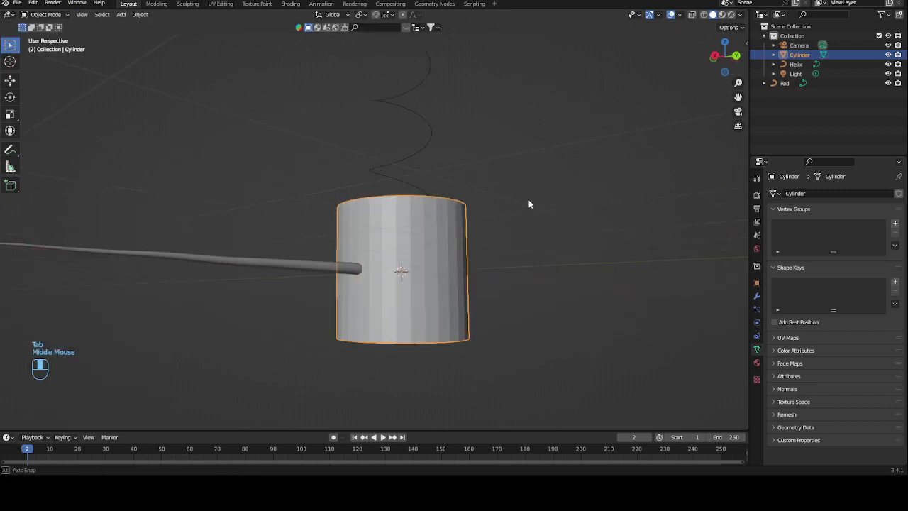
{"action": "middle_click_drag", "start_coordinate": [529, 203], "coordinate": [523, 223]}
{"action": "key", "text": "Delete"}
- Add a Curve modifier to the rod while it is still a curve object
{"action": "left_click", "coordinate": [359, 270]}
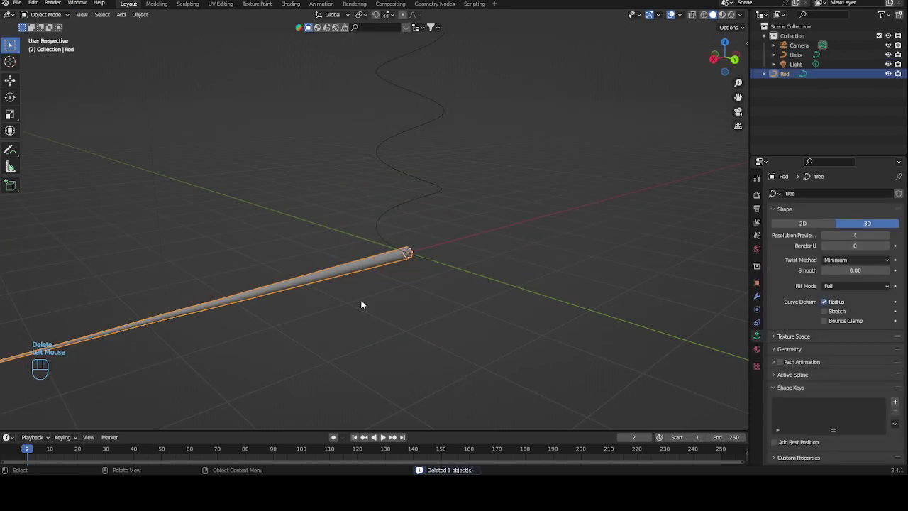
{"action": "middle_click_drag", "start_coordinate": [525, 254], "coordinate": [358, 148]}
{"action": "middle_click_drag", "start_coordinate": [417, 250], "coordinate": [592, 282]}
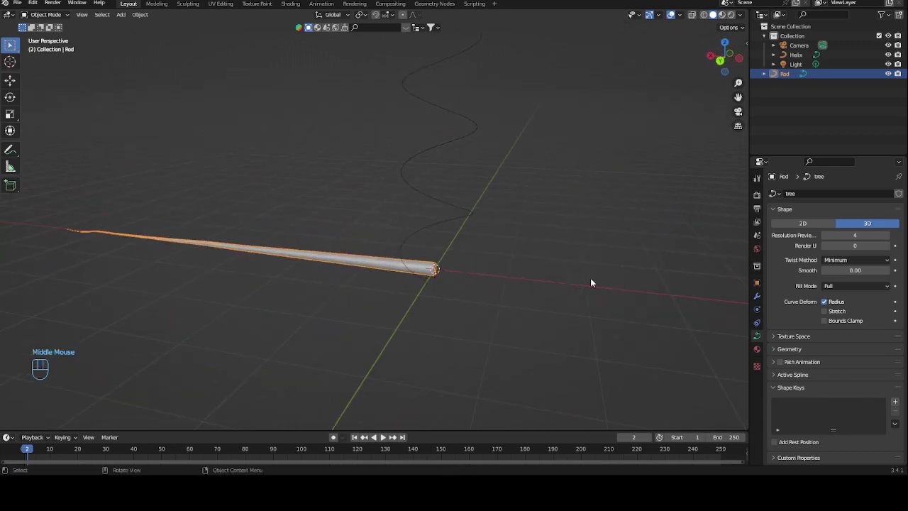
{"action": "left_click", "coordinate": [757, 296]}
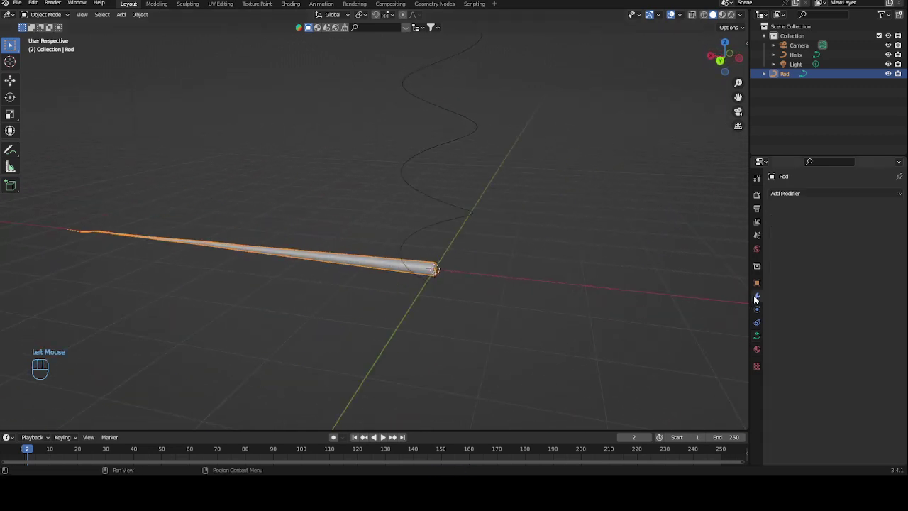
{"action": "left_click", "coordinate": [814, 191]}
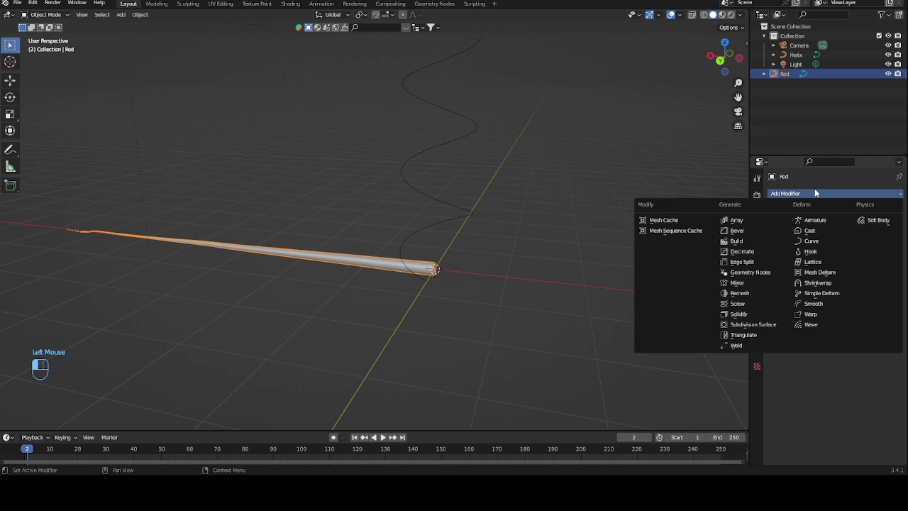
{"action": "left_click", "coordinate": [816, 240]}
{"action": "middle_click_drag", "start_coordinate": [386, 228], "coordinate": [419, 276]}
{"action": "middle_click_drag", "start_coordinate": [419, 275], "coordinate": [418, 241], "text": "ctrl"}
{"action": "middle_click_drag", "start_coordinate": [506, 254], "coordinate": [378, 173]}
- Convert the rod to a mesh and add a Curve modifier to it
{"action": "right_click", "coordinate": [421, 288]}
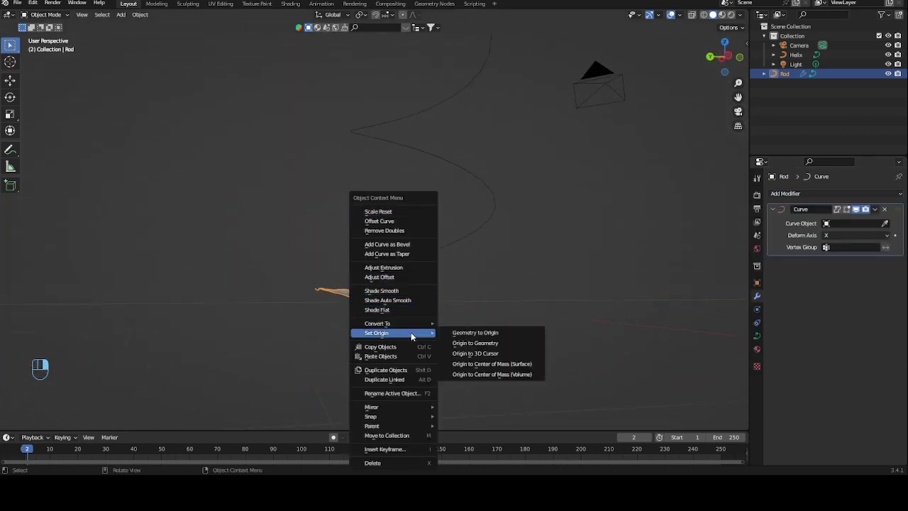
{"action": "mouse_move", "coordinate": [412, 325]}
{"action": "left_click", "coordinate": [482, 332]}
{"action": "middle_click_drag", "start_coordinate": [483, 332], "coordinate": [510, 305]}
{"action": "key", "text": "Tab"}
{"action": "middle_click_drag", "start_coordinate": [412, 296], "coordinate": [391, 261], "text": "shift"}
{"action": "key", "text": "Tab"}
{"action": "middle_click_drag", "start_coordinate": [391, 261], "coordinate": [327, 227], "text": "shift"}
{"action": "left_click", "coordinate": [793, 194]}
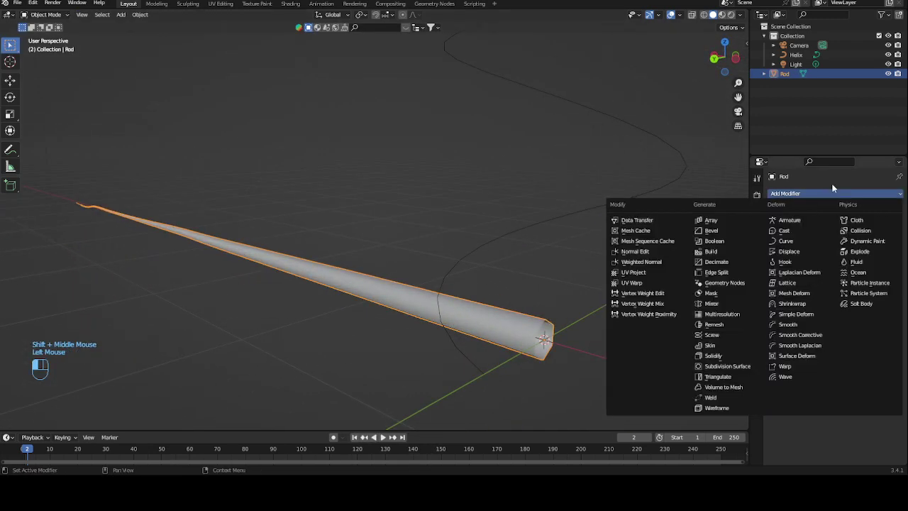
{"action": "left_click", "coordinate": [797, 244]}
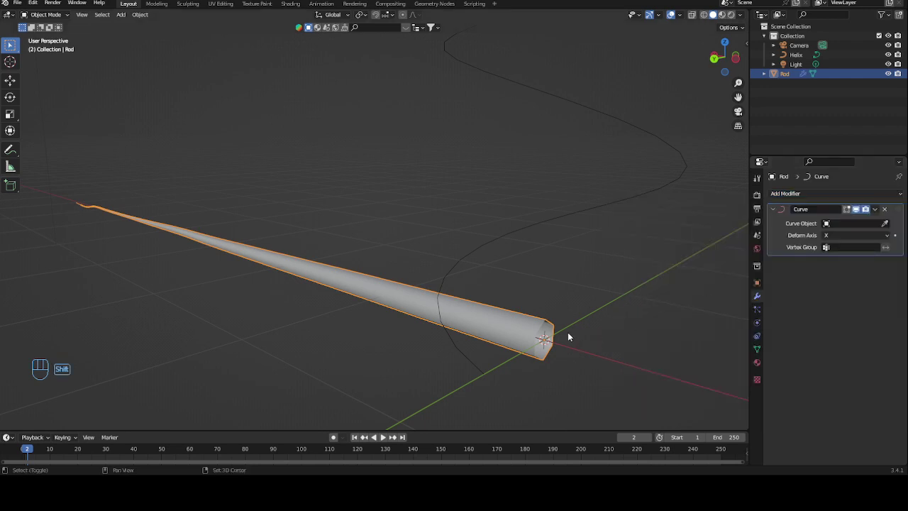
- Select the open edge loop at the rod's thick end in Edit Mode and fill it with a face
{"action": "key", "text": "Tab"}
{"action": "scroll", "coordinate": [475, 257], "scroll_direction": "up", "scroll_amount": 2}
{"action": "middle_click_drag", "start_coordinate": [568, 337], "coordinate": [424, 227], "text": "shift"}
{"action": "middle_click_drag", "start_coordinate": [238, 146], "coordinate": [293, 158]}
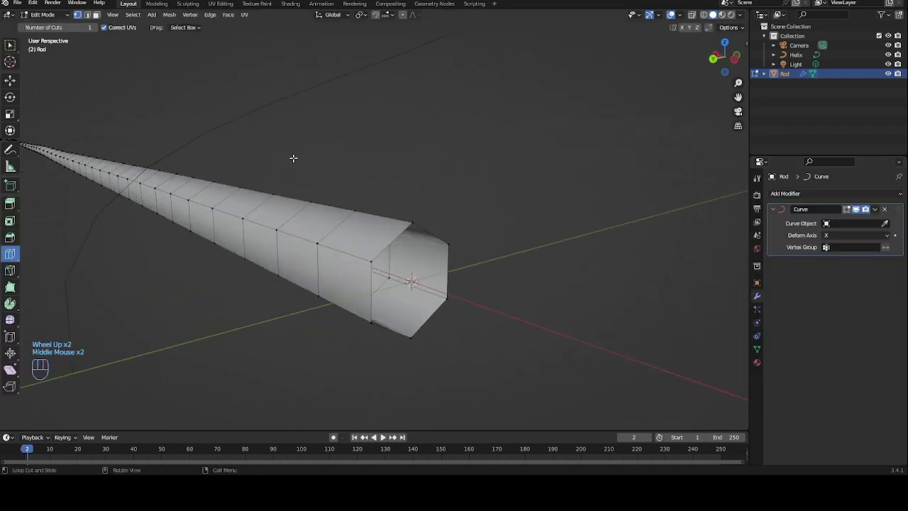
{"action": "left_click", "coordinate": [10, 80]}
{"action": "key", "text": "2"}
{"action": "left_click", "coordinate": [389, 261]}
{"action": "left_click", "coordinate": [389, 261], "text": "alt+shift"}
{"action": "left_click", "coordinate": [388, 261], "text": "alt+shift"}
{"action": "left_click", "coordinate": [391, 243]}
{"action": "left_click", "coordinate": [390, 242], "text": "alt+shift"}
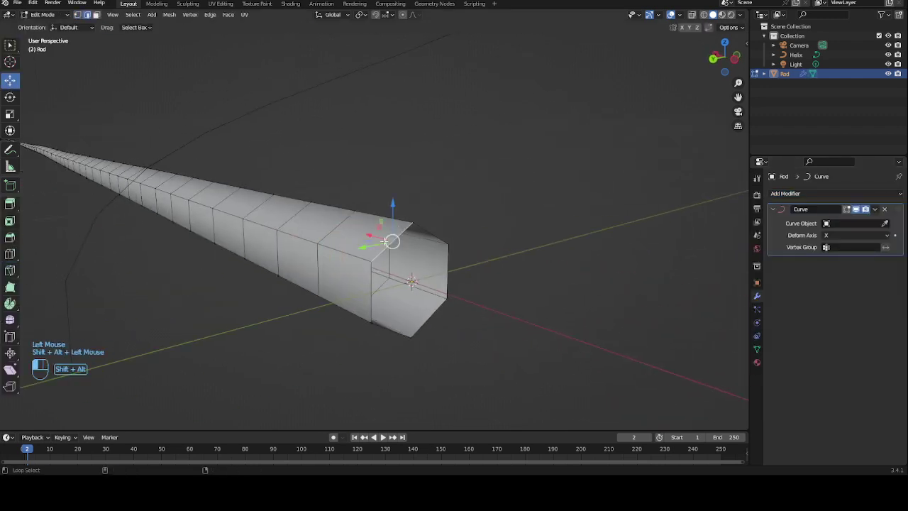
{"action": "left_click", "coordinate": [390, 243], "text": "alt+shift"}
{"action": "key", "text": "f"}
- Select the cap face at the rod's thick end in face select mode and return to Object Mode
{"action": "key", "text": "3"}
{"action": "left_click", "coordinate": [411, 282]}
{"action": "right_click", "coordinate": [410, 282]}
{"action": "left_click", "coordinate": [396, 393]}
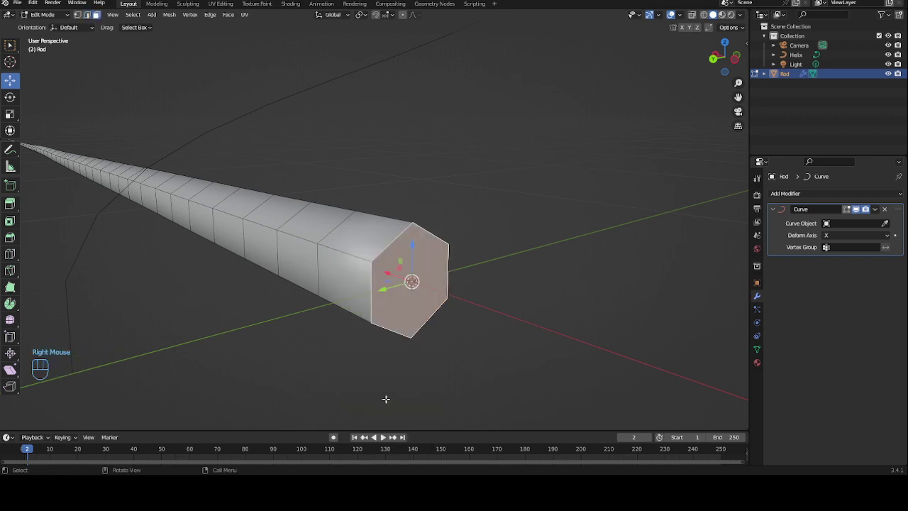
{"action": "key", "text": "Tab"}
- Reset the normal vectors of the whole rod mesh in Edit Mode and clear the sharp marking from all its edges
{"action": "middle_click_drag", "start_coordinate": [454, 267], "coordinate": [727, 222]}
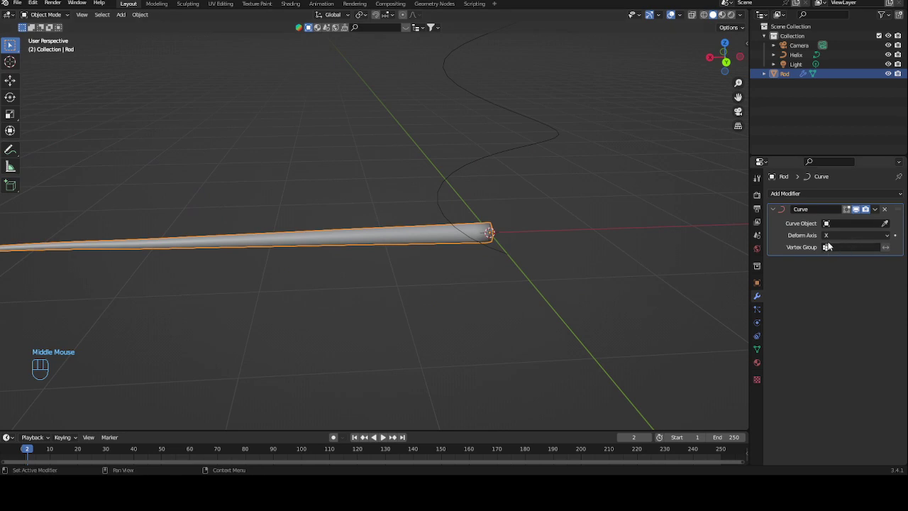
{"action": "middle_click_drag", "start_coordinate": [517, 250], "coordinate": [402, 257]}
{"action": "scroll", "coordinate": [402, 257], "scroll_direction": "down", "scroll_amount": 1}
{"action": "middle_click_drag", "start_coordinate": [398, 264], "coordinate": [478, 281], "text": "ctrl"}
{"action": "key", "text": "Tab"}
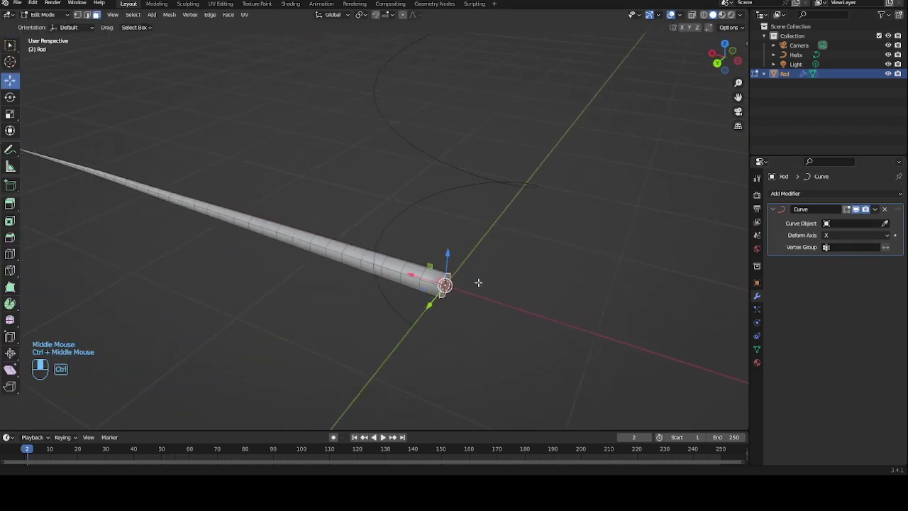
{"action": "key", "text": "a"}
{"action": "key", "text": "alt+n"}
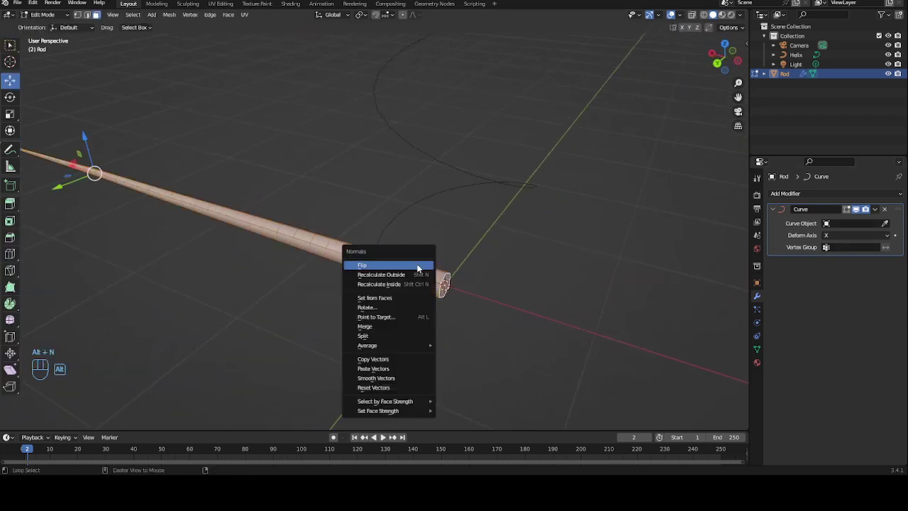
{"action": "left_click", "coordinate": [397, 386]}
{"action": "key", "text": "2"}
{"action": "right_click", "coordinate": [497, 332]}
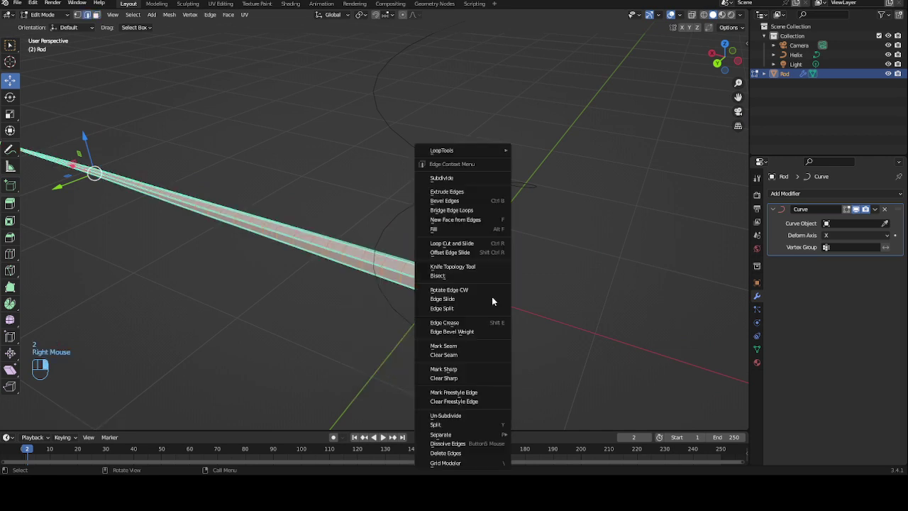
{"action": "left_click", "coordinate": [461, 378]}
{"action": "key", "text": "Tab"}
{"action": "middle_click_drag", "start_coordinate": [506, 289], "coordinate": [539, 287], "text": "ctrl"}
- Try deforming the rod by assigning Helix as the Curve modifier's curve object
{"action": "left_click", "coordinate": [858, 236]}
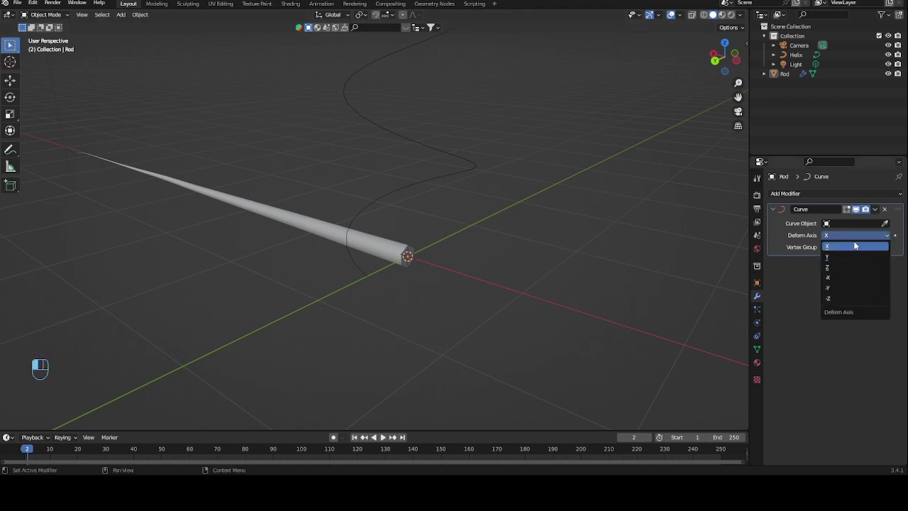
{"action": "key", "text": "Escape"}
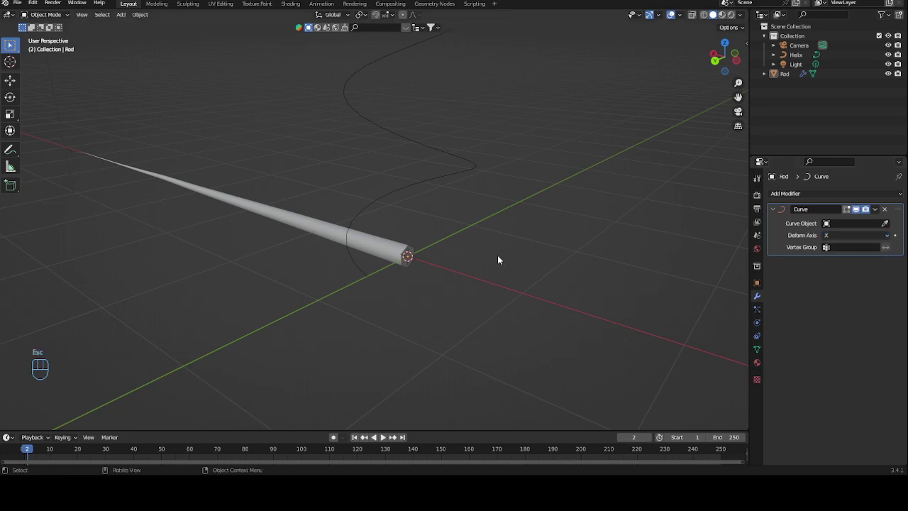
{"action": "left_click", "coordinate": [884, 222]}
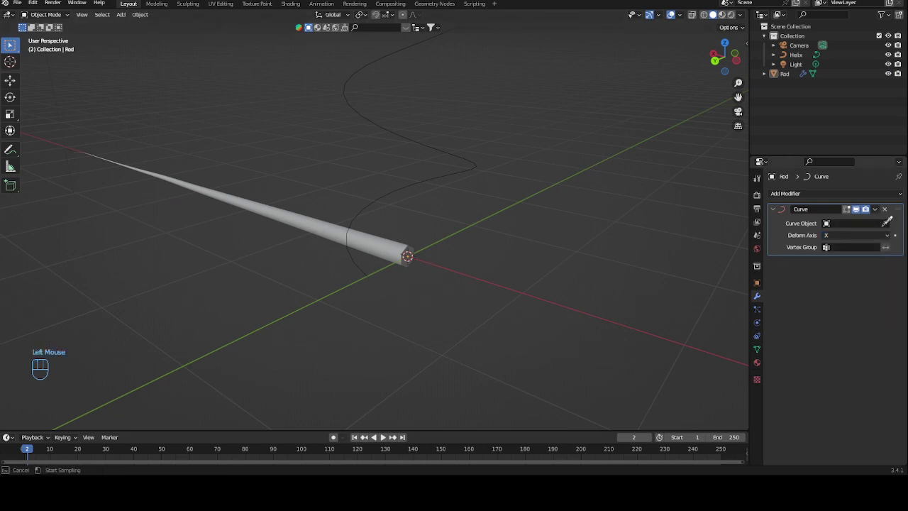
{"action": "left_click", "coordinate": [452, 161]}
{"action": "middle_click_drag", "start_coordinate": [461, 156], "coordinate": [495, 179]}
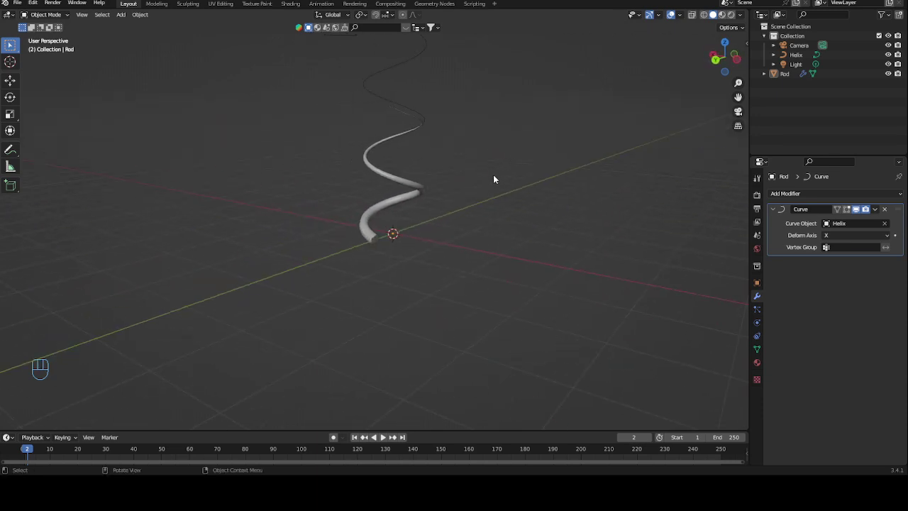
- Try moving the deformed rod away from the helix in the left orthographic and perspective views, and undo the last move
{"action": "left_click", "coordinate": [378, 233]}
{"action": "middle_click", "coordinate": [389, 249], "text": "alt"}
{"action": "middle_click_drag", "start_coordinate": [390, 249], "coordinate": [371, 227], "text": "alt"}
{"action": "key", "text": "g"}
{"action": "key", "text": "y"}
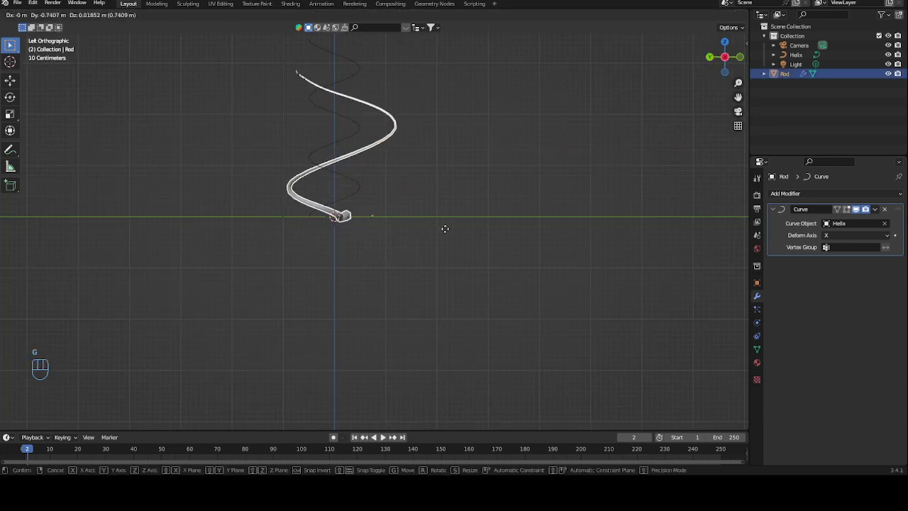
{"action": "left_click", "coordinate": [495, 229]}
{"action": "middle_click_drag", "start_coordinate": [447, 230], "coordinate": [365, 273]}
{"action": "key", "text": "g"}
{"action": "left_click", "coordinate": [582, 258]}
{"action": "key", "text": "ctrl+z"}
- Examine from several angles how the deformed rod follows the helix, including its thick end and thin tip
{"action": "scroll", "coordinate": [440, 213], "scroll_direction": "down", "scroll_amount": 1}
{"action": "scroll", "coordinate": [458, 231], "scroll_direction": "up", "scroll_amount": 2}
{"action": "scroll", "coordinate": [361, 314], "scroll_direction": "up", "scroll_amount": 2}
{"action": "scroll", "coordinate": [361, 315], "scroll_direction": "up", "scroll_amount": 1, "text": "shift"}
{"action": "middle_click_drag", "start_coordinate": [361, 315], "coordinate": [349, 264], "text": "shift"}
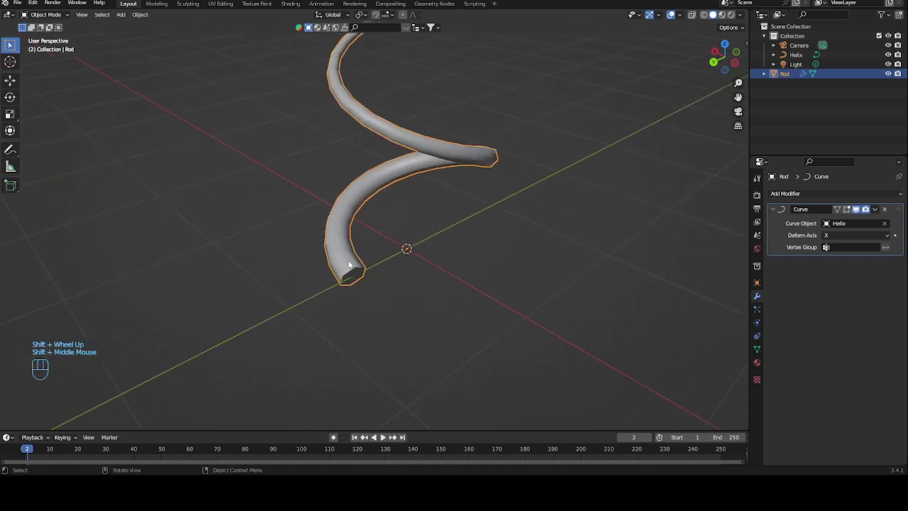
{"action": "scroll", "coordinate": [391, 233], "scroll_direction": "down", "scroll_amount": 2}
{"action": "middle_click_drag", "start_coordinate": [390, 233], "coordinate": [398, 209]}
{"action": "scroll", "coordinate": [273, 279], "scroll_direction": "up", "scroll_amount": 3}
{"action": "left_click", "coordinate": [272, 279]}
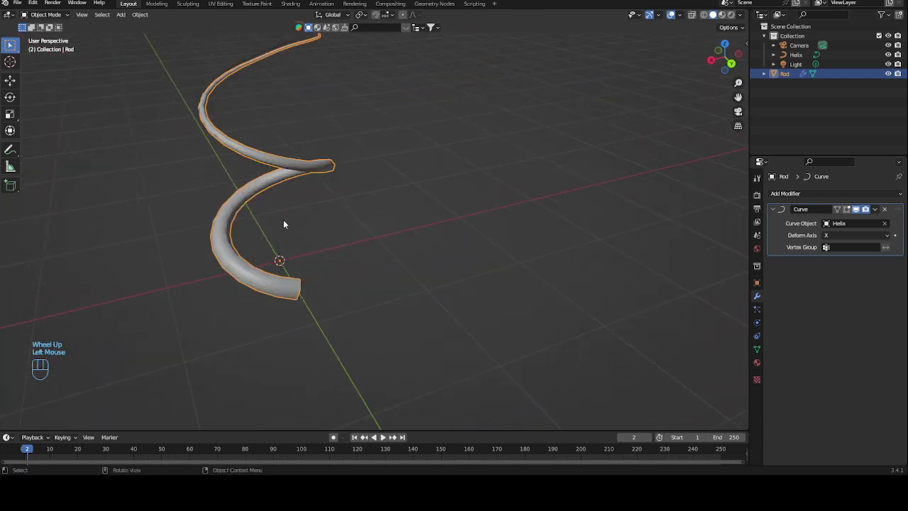
{"action": "middle_click_drag", "start_coordinate": [325, 136], "coordinate": [323, 208]}
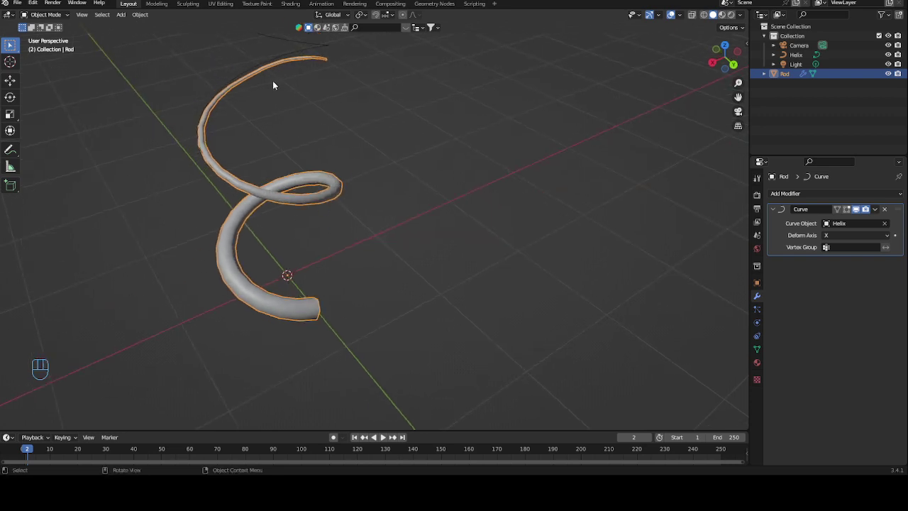
- Try sliding the deformed rod along the global X axis in the back orthographic view
{"action": "middle_click_drag", "start_coordinate": [344, 73], "coordinate": [402, 184]}
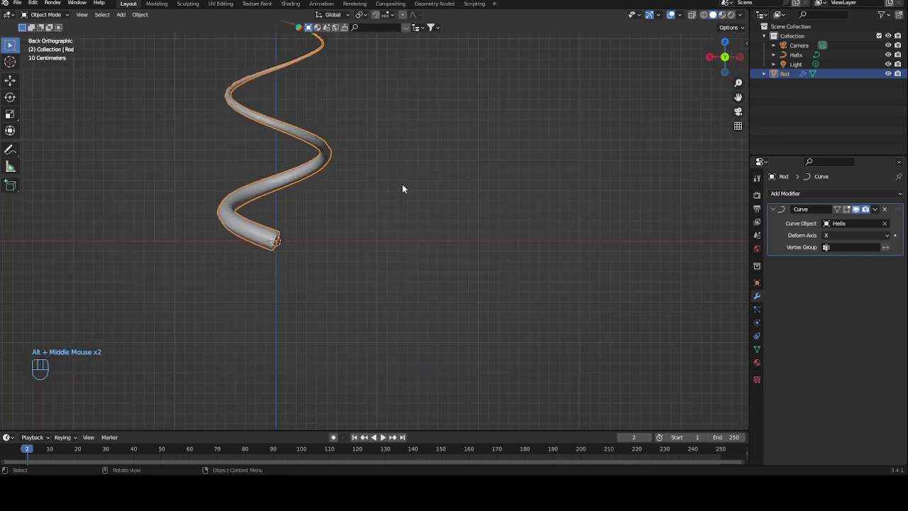
{"action": "key", "text": "g"}
{"action": "key", "text": "y"}
{"action": "key", "text": "x"}
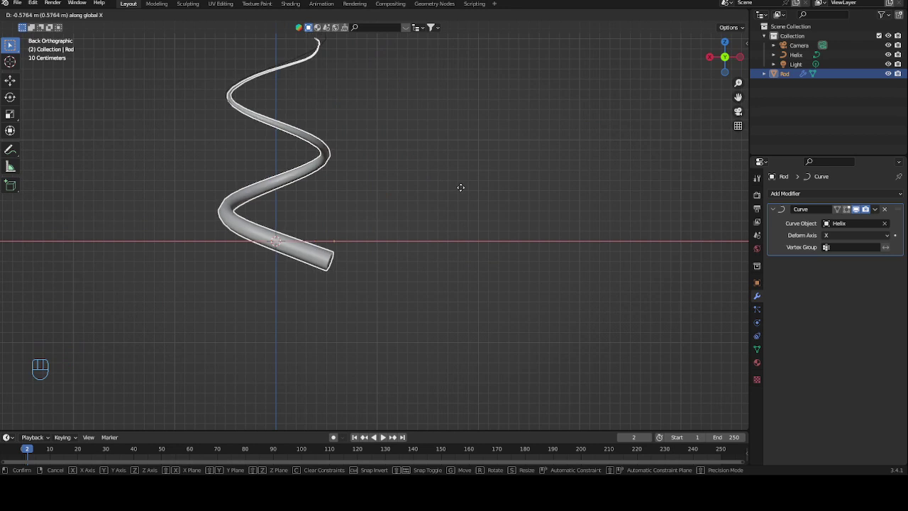
{"action": "right_click", "coordinate": [462, 188]}
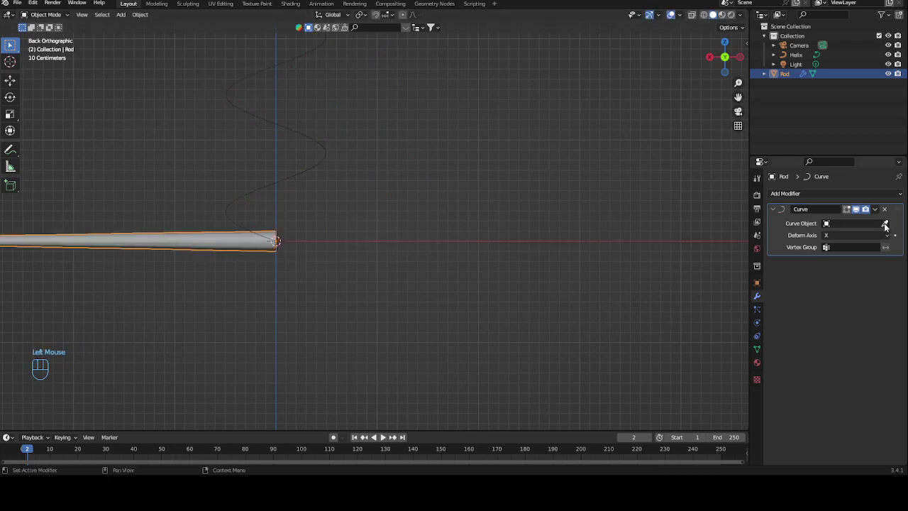
- Try moving the rod about -7.8 m along global X before assigning Helix as its curve object, and undo both changes
{"action": "key", "text": "g"}
{"action": "key", "text": "x"}
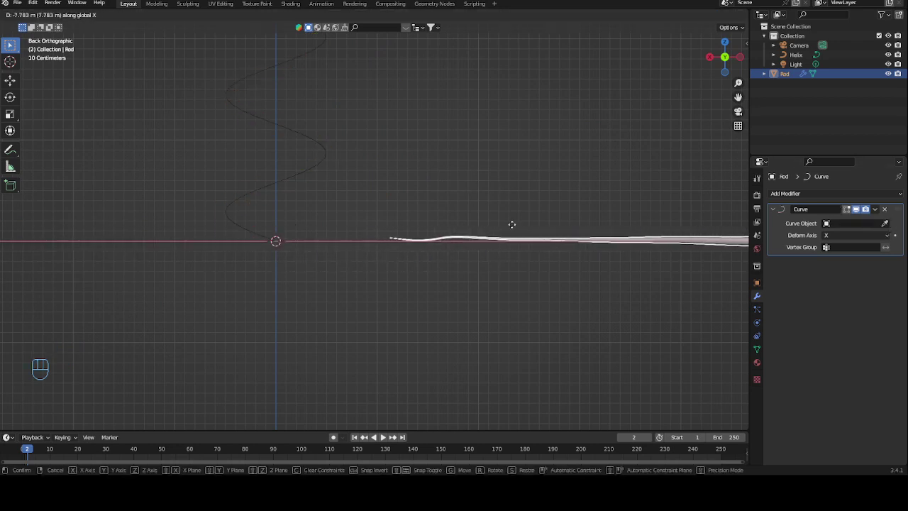
{"action": "left_click", "coordinate": [512, 224]}
{"action": "left_click", "coordinate": [884, 223]}
{"action": "left_click", "coordinate": [315, 162]}
{"action": "scroll", "coordinate": [420, 161], "scroll_direction": "down", "scroll_amount": 1}
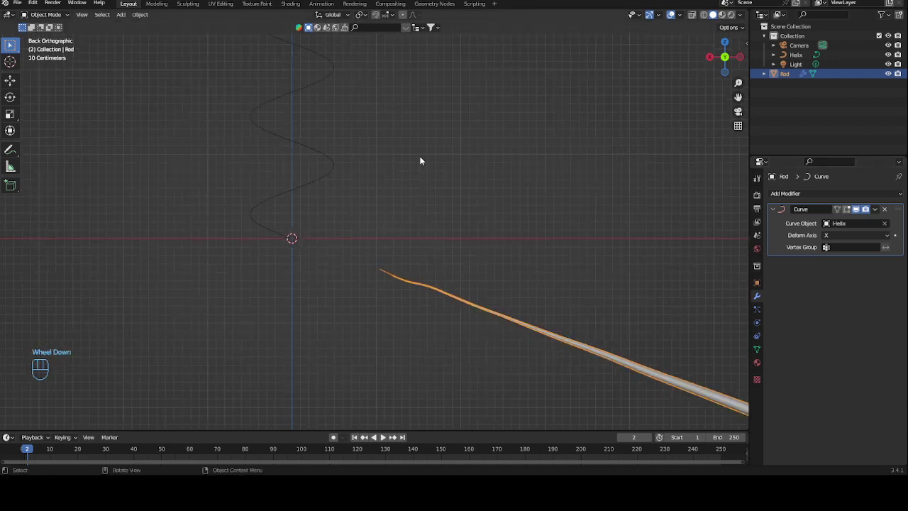
{"action": "scroll", "coordinate": [426, 170], "scroll_direction": "down", "scroll_amount": 1}
{"action": "middle_click_drag", "start_coordinate": [463, 217], "coordinate": [466, 269]}
{"action": "scroll", "coordinate": [467, 269], "scroll_direction": "up", "scroll_amount": 2}
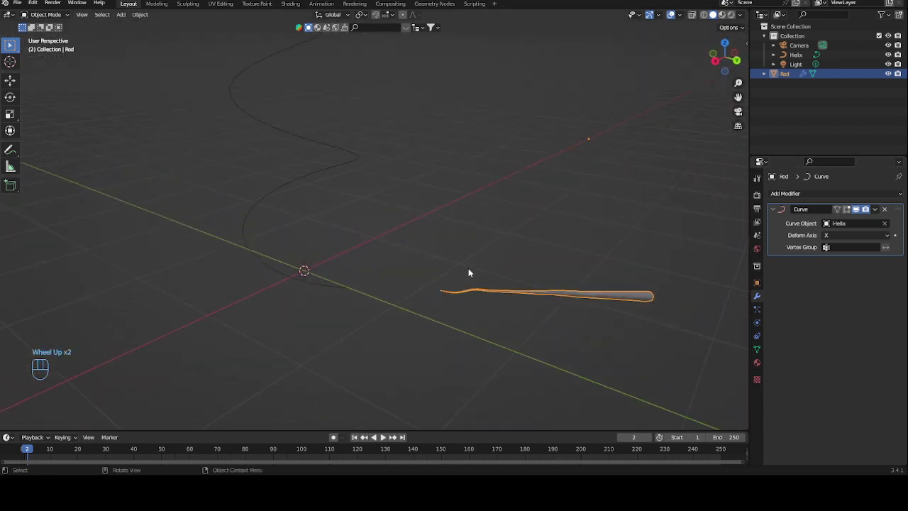
{"action": "key", "text": "ctrl+z"}
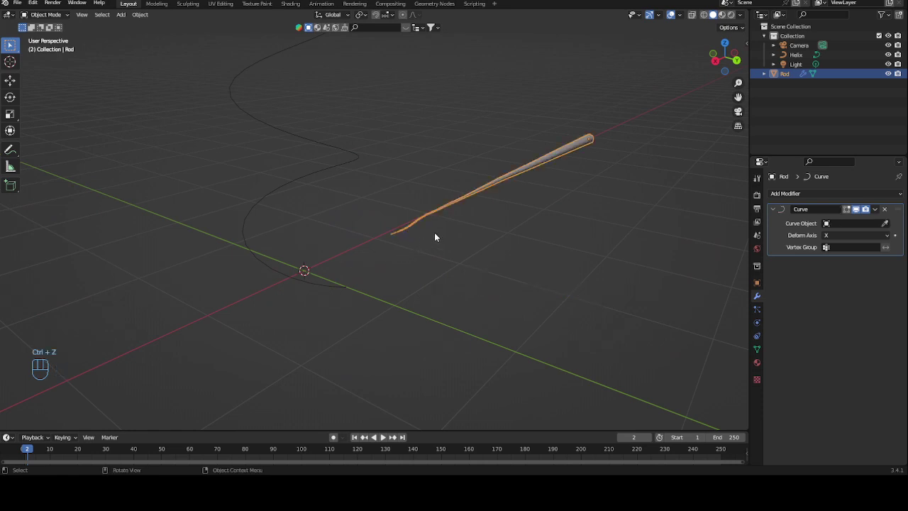
{"action": "key", "text": "ctrl+z"}
- Show the transform properties and examine those of the helix and the rod
{"action": "middle_click_drag", "start_coordinate": [484, 224], "coordinate": [345, 248]}
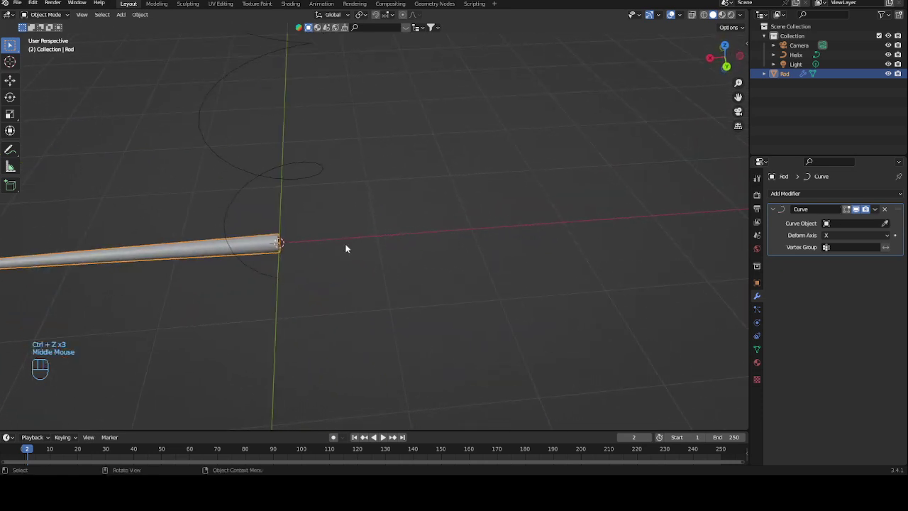
{"action": "middle_click_drag", "start_coordinate": [280, 251], "coordinate": [240, 249]}
{"action": "middle_click_drag", "start_coordinate": [274, 211], "coordinate": [334, 190]}
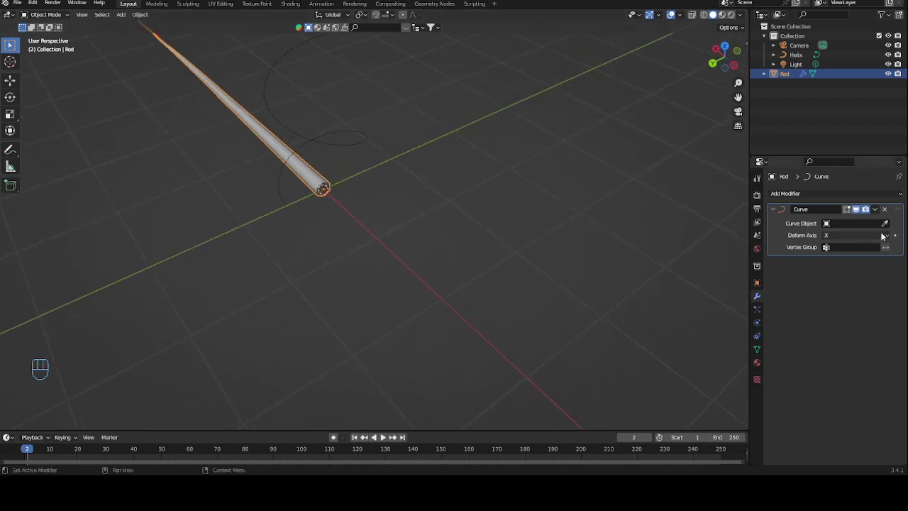
{"action": "middle_click_drag", "start_coordinate": [569, 238], "coordinate": [398, 224]}
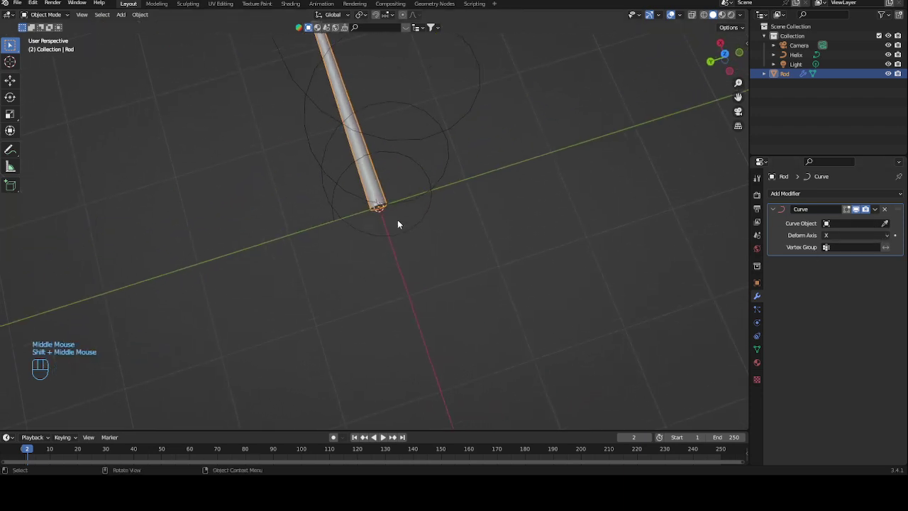
{"action": "left_click", "coordinate": [358, 223]}
{"action": "key", "text": "n"}
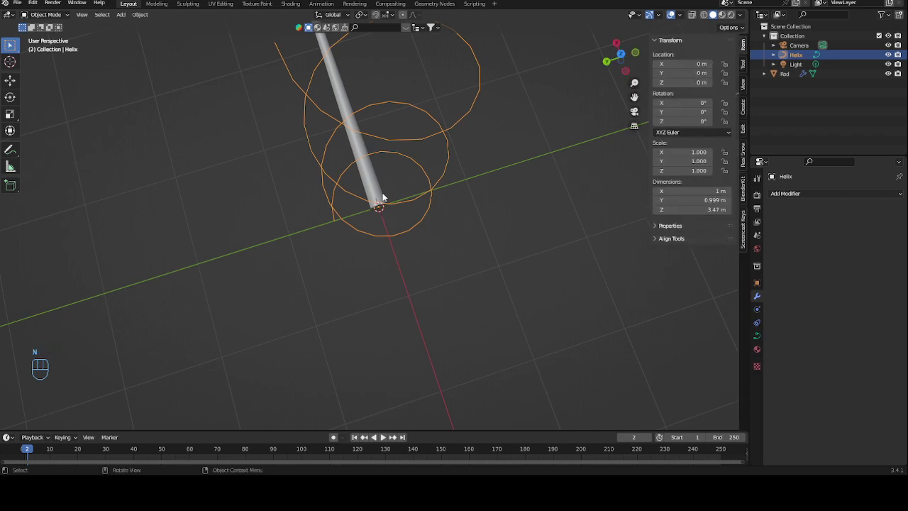
{"action": "left_click", "coordinate": [382, 197]}
{"action": "left_click", "coordinate": [400, 234]}
{"action": "middle_click_drag", "start_coordinate": [395, 237], "coordinate": [370, 233]}
{"action": "left_click", "coordinate": [367, 242]}
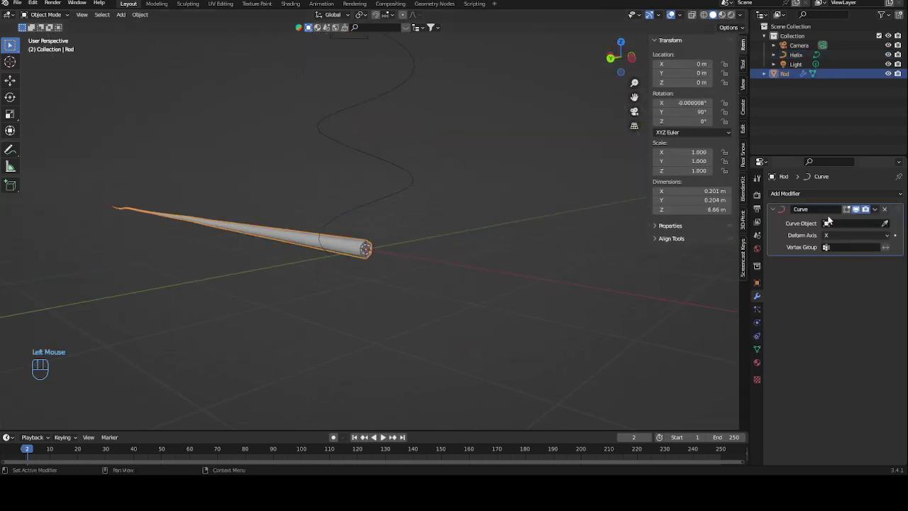
- Assign Helix as the curve object of the rod's Curve modifier
{"action": "left_click", "coordinate": [884, 223]}
{"action": "left_click", "coordinate": [404, 169]}
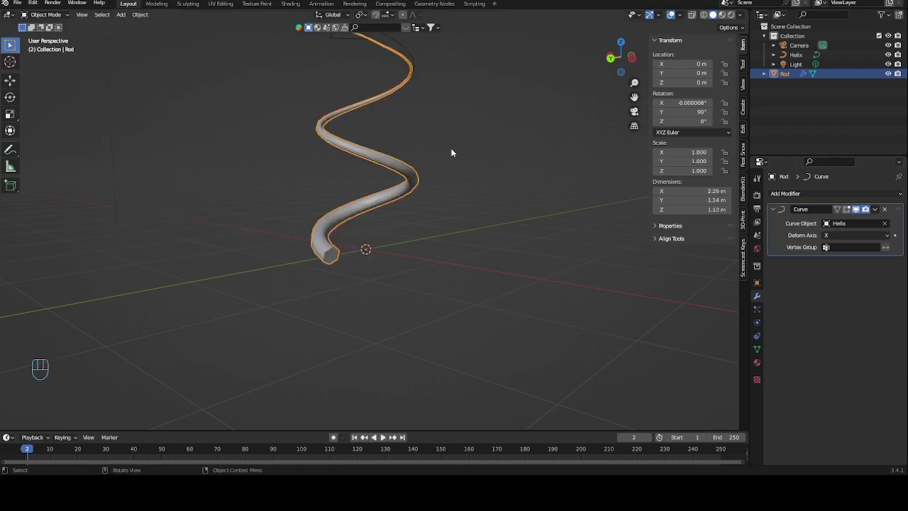
{"action": "middle_click_drag", "start_coordinate": [452, 152], "coordinate": [447, 115]}
{"action": "scroll", "coordinate": [446, 115], "scroll_direction": "down", "scroll_amount": 3}
{"action": "middle_click_drag", "start_coordinate": [401, 185], "coordinate": [440, 206]}
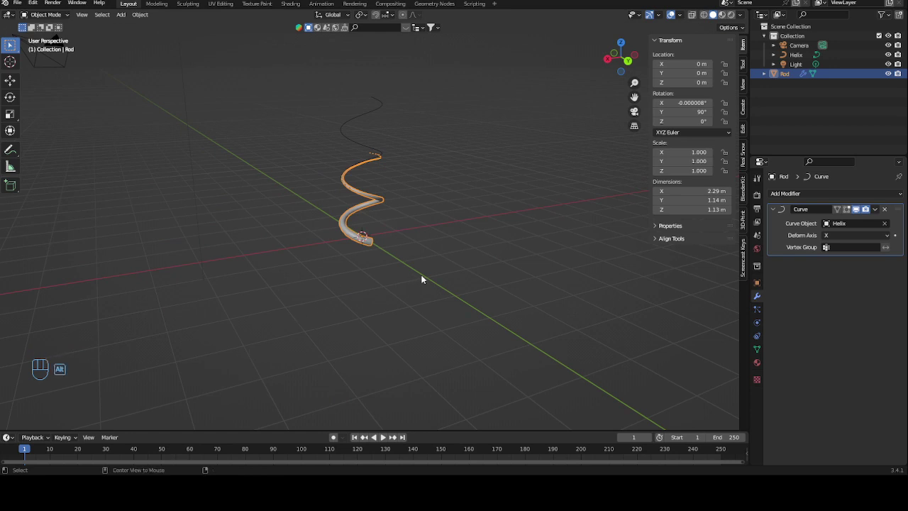
- Move the rod -6.0498 m along the global X axis in the back view and keyframe its location at frame 1
{"action": "middle_click_drag", "start_coordinate": [422, 278], "coordinate": [394, 288], "text": "alt"}
{"action": "key", "text": "g"}
{"action": "key", "text": "x"}
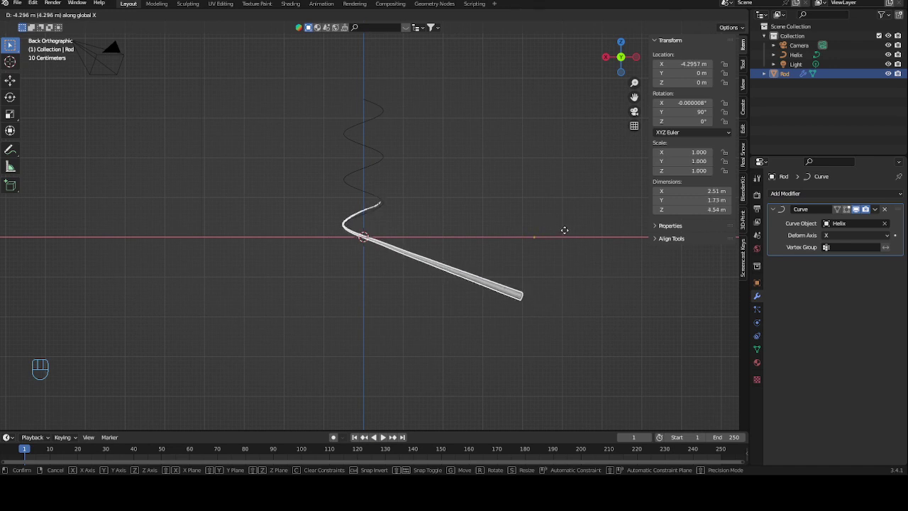
{"action": "left_click", "coordinate": [634, 246]}
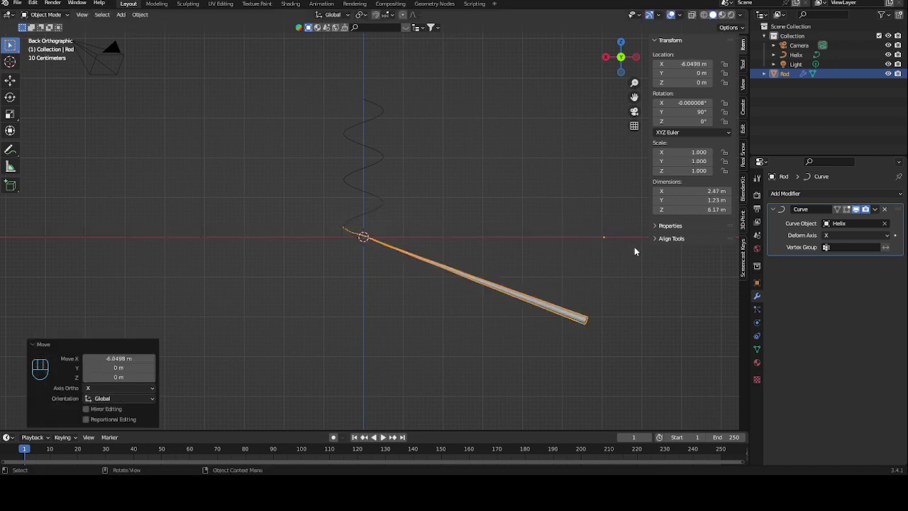
{"action": "right_click", "coordinate": [696, 63]}
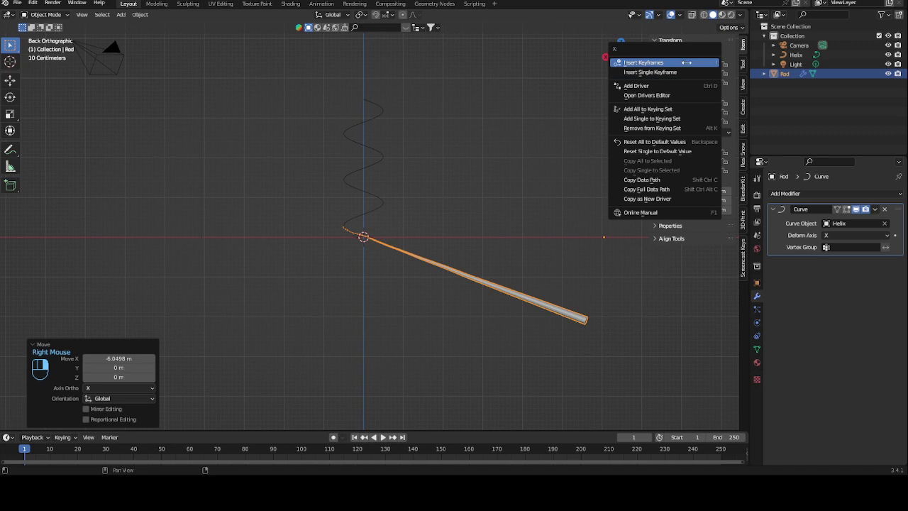
{"action": "left_click", "coordinate": [695, 64]}
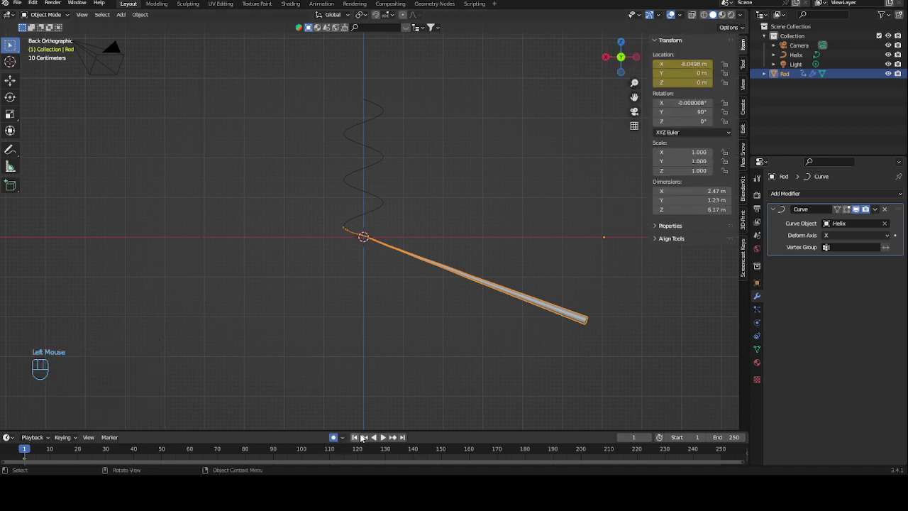
- Keyframe the rod's X location at 5.9202 m on frame 80 and set the animation's end frame to 80
{"action": "left_click_drag", "start_coordinate": [30, 450], "coordinate": [247, 457]}
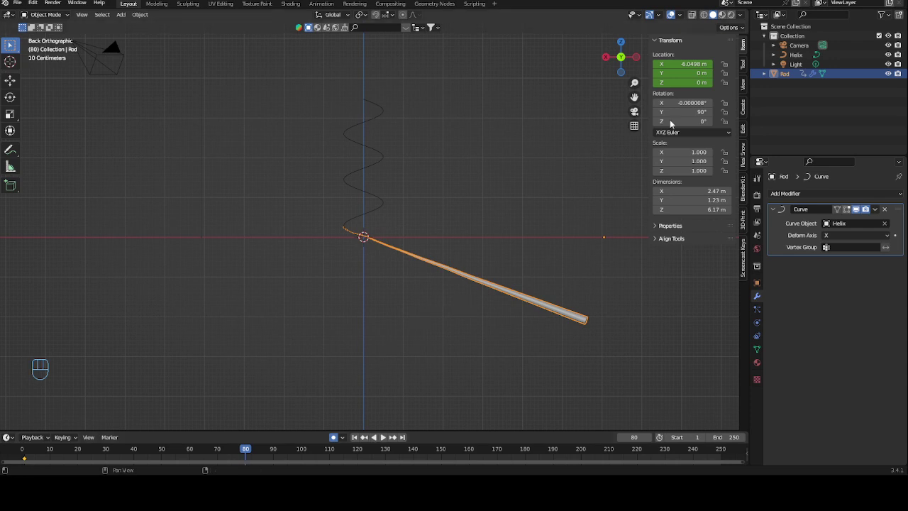
{"action": "left_click_drag", "start_coordinate": [671, 64], "coordinate": [748, 64]}
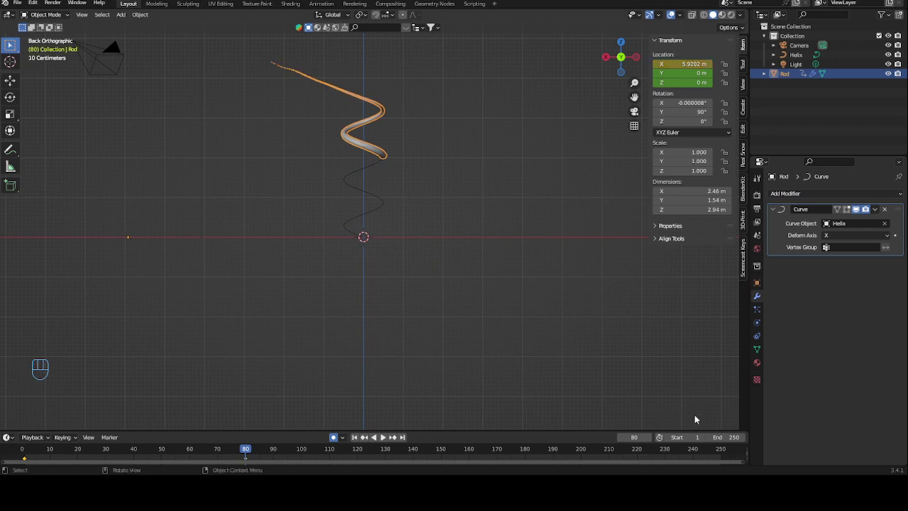
{"action": "left_click", "coordinate": [725, 437]}
{"action": "key", "text": "Return"}
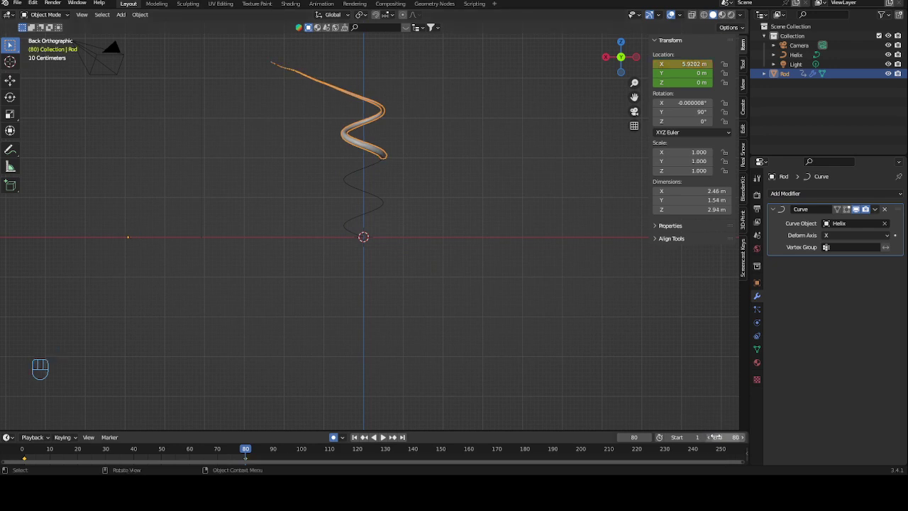
{"action": "middle_click_drag", "start_coordinate": [574, 242], "coordinate": [510, 220]}
{"action": "left_click", "coordinate": [509, 220]}
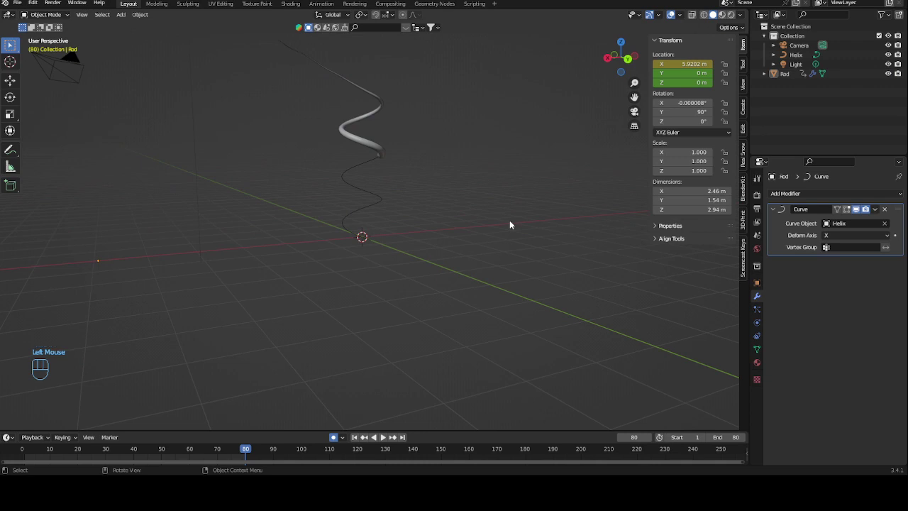
- Play the rod's animation through the camera view and select the camera
{"action": "key", "text": "KP_0"}
{"action": "key", "text": "space"}
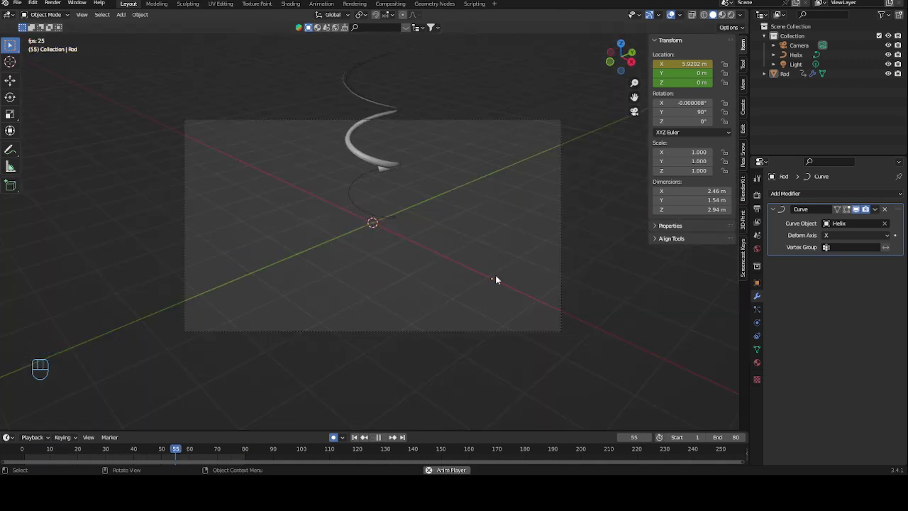
{"action": "key", "text": "space"}
{"action": "left_click", "coordinate": [511, 331]}
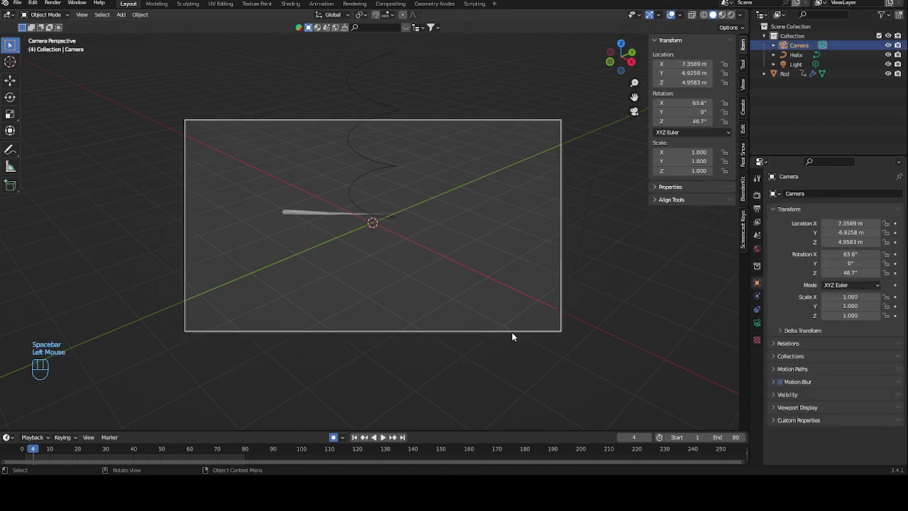
- Play the animation from a perspective view, select the rod and return to frame 1
{"action": "middle_click_drag", "start_coordinate": [512, 213], "coordinate": [410, 243]}
{"action": "scroll", "coordinate": [460, 195], "scroll_direction": "down", "scroll_amount": 1}
{"action": "scroll", "coordinate": [459, 195], "scroll_direction": "up", "scroll_amount": 2}
{"action": "key", "text": "space"}
{"action": "scroll", "coordinate": [464, 233], "scroll_direction": "down", "scroll_amount": 1}
{"action": "key", "text": "space"}
{"action": "left_click", "coordinate": [315, 249]}
{"action": "left_click_drag", "start_coordinate": [183, 447], "coordinate": [25, 449]}
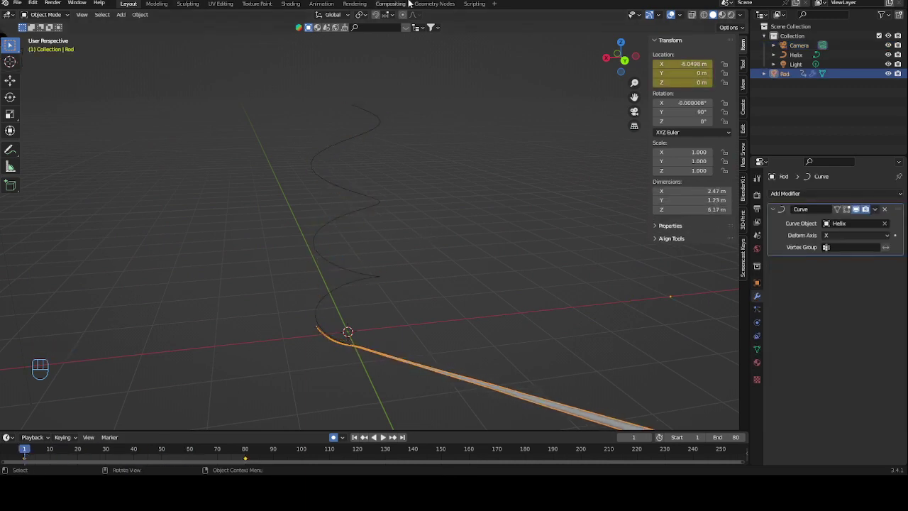
- Switch to the Animation workspace and turn its camera viewport into a wider Dope Sheet editor
{"action": "left_click", "coordinate": [321, 4]}
{"action": "middle_click_drag", "start_coordinate": [358, 171], "coordinate": [581, 167]}
{"action": "left_click", "coordinate": [9, 15]}
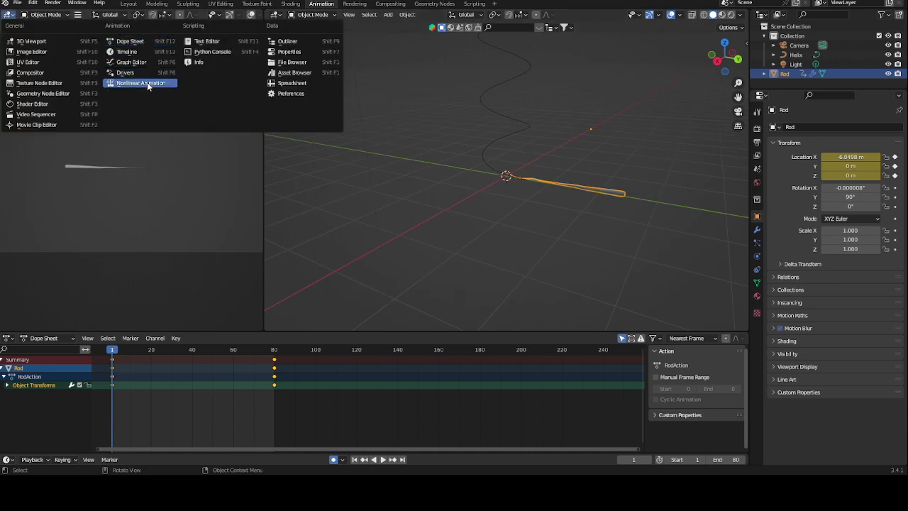
{"action": "left_click", "coordinate": [135, 41]}
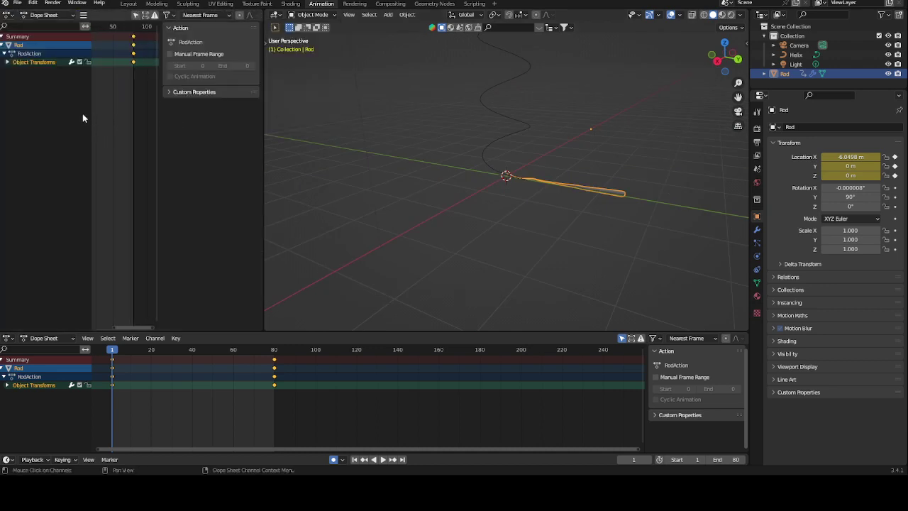
{"action": "middle_click_drag", "start_coordinate": [99, 122], "coordinate": [126, 135]}
{"action": "left_click_drag", "start_coordinate": [263, 259], "coordinate": [370, 249]}
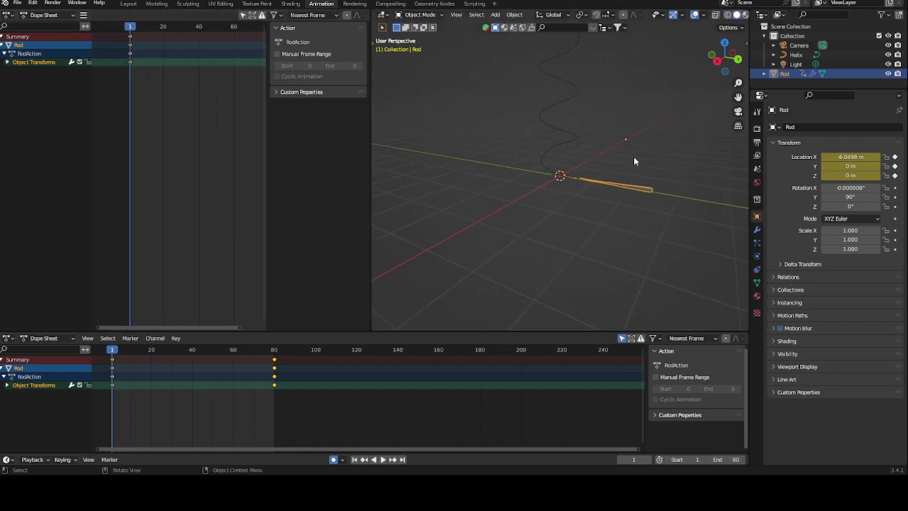
{"action": "middle_click_drag", "start_coordinate": [634, 156], "coordinate": [554, 200]}
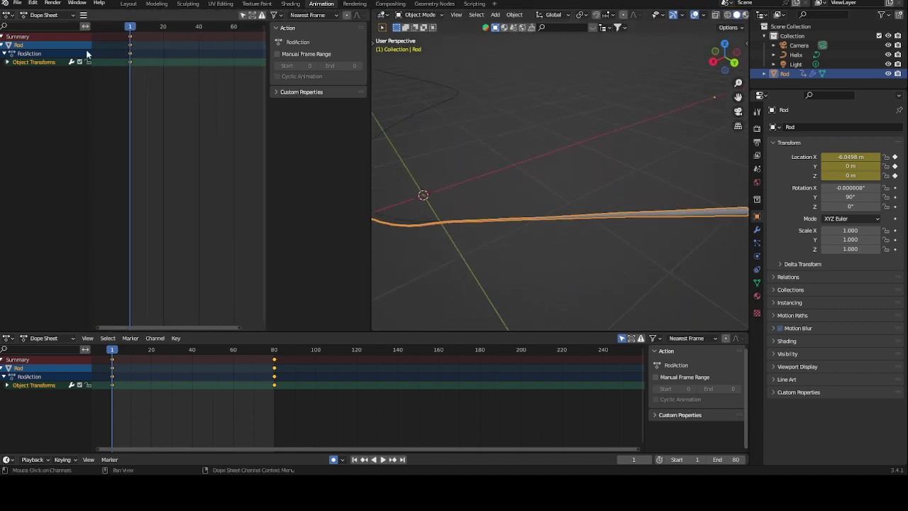
- Select the rod's X Location channel and change the upper Dope Sheet to a Graph Editor
{"action": "left_click", "coordinate": [7, 385]}
{"action": "left_click", "coordinate": [36, 394]}
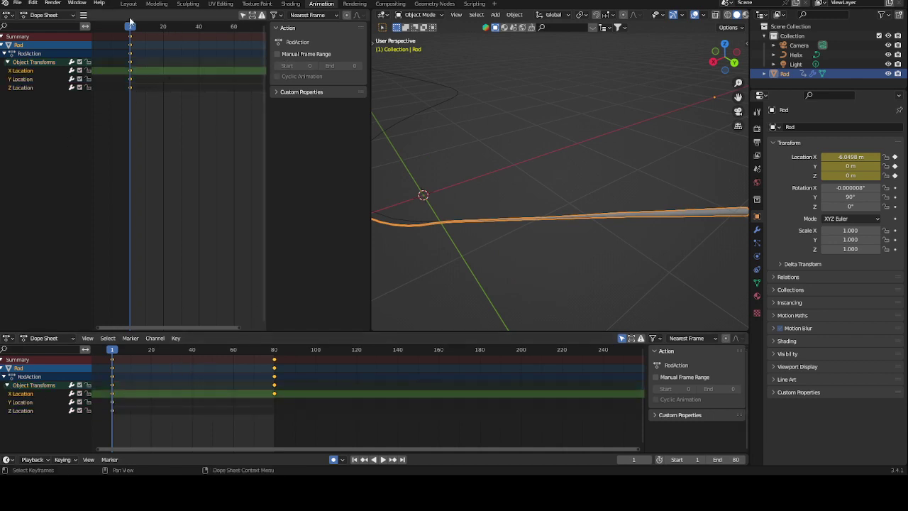
{"action": "left_click", "coordinate": [62, 16]}
{"action": "left_click", "coordinate": [47, 26]}
{"action": "left_click", "coordinate": [7, 14]}
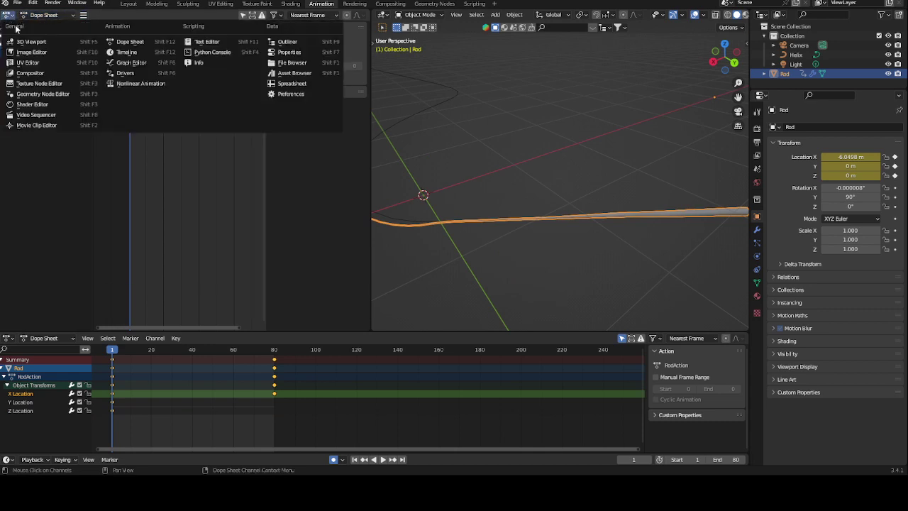
{"action": "left_click", "coordinate": [131, 62]}
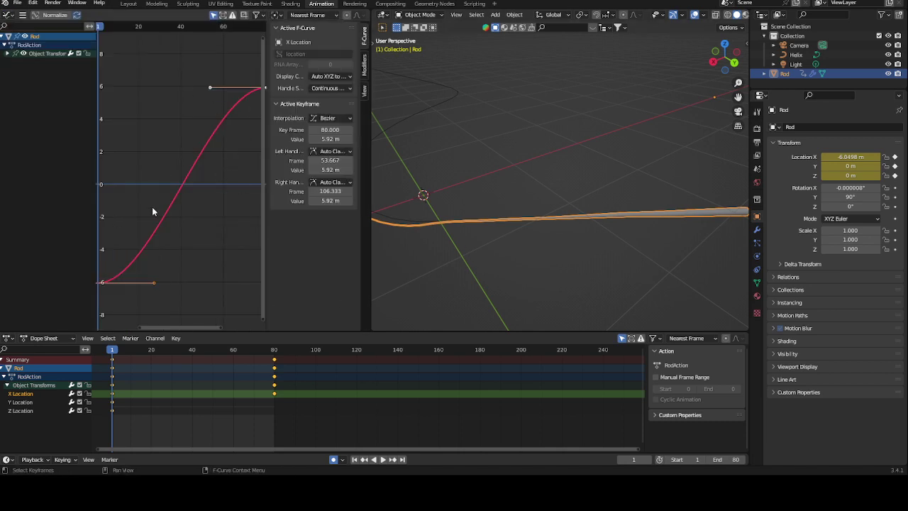
- Add a Noise modifier with scale 18 to the X Location F-curve and preview the animation
{"action": "left_click", "coordinate": [362, 57]}
{"action": "left_click", "coordinate": [316, 30]}
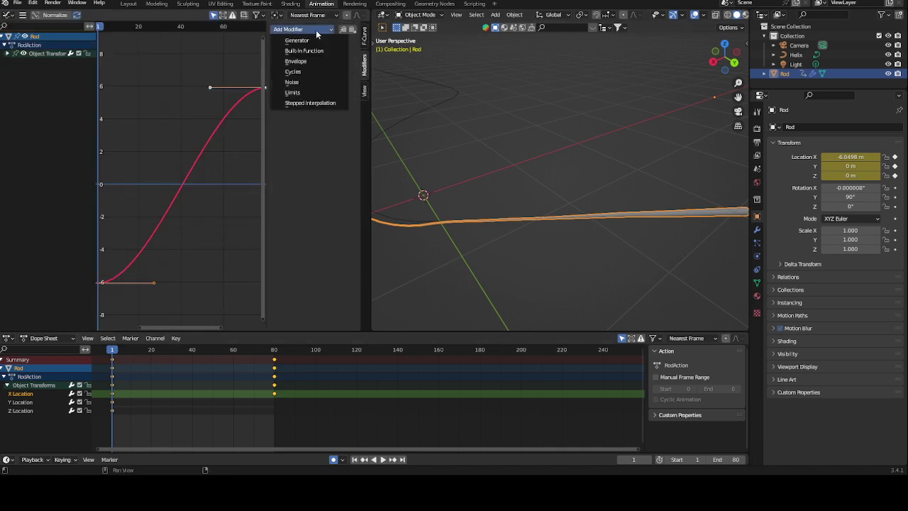
{"action": "left_click", "coordinate": [311, 84]}
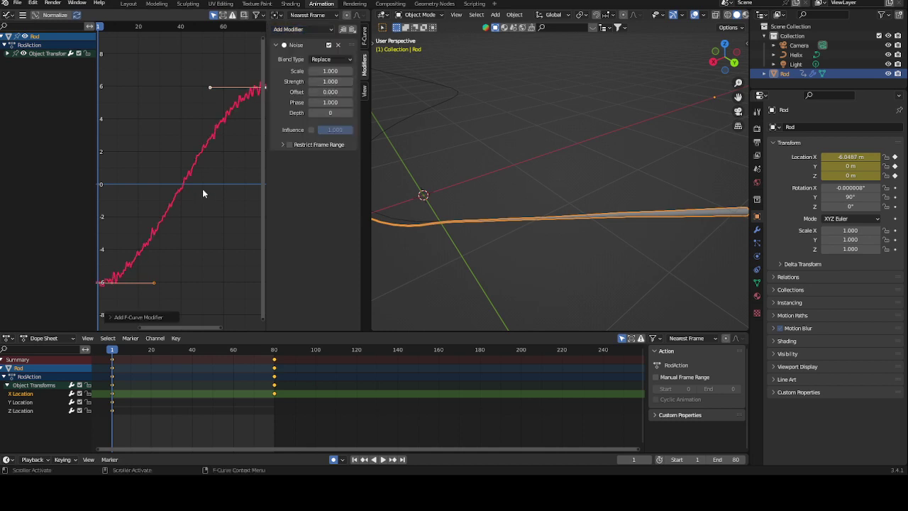
{"action": "left_click", "coordinate": [333, 71]}
{"action": "type", "text": "18"}
{"action": "key", "text": "Return"}
{"action": "key", "text": "space"}
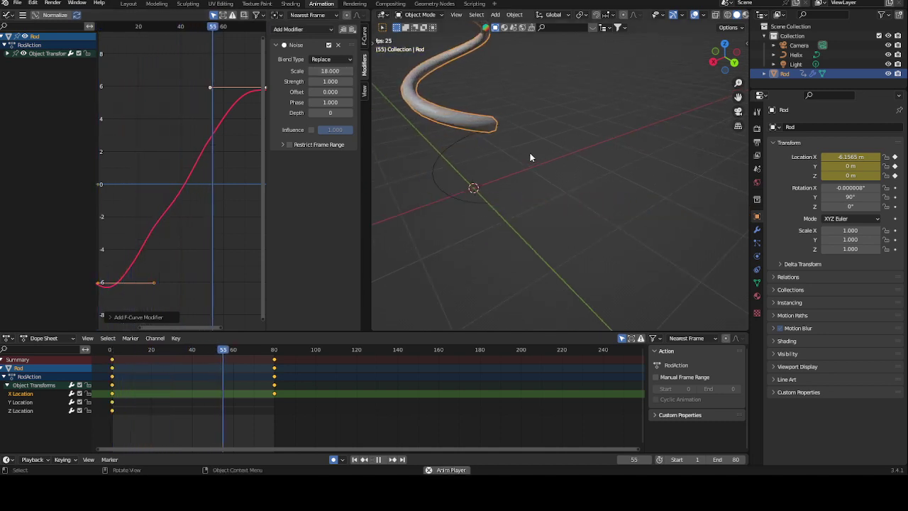
{"action": "key", "text": "space"}
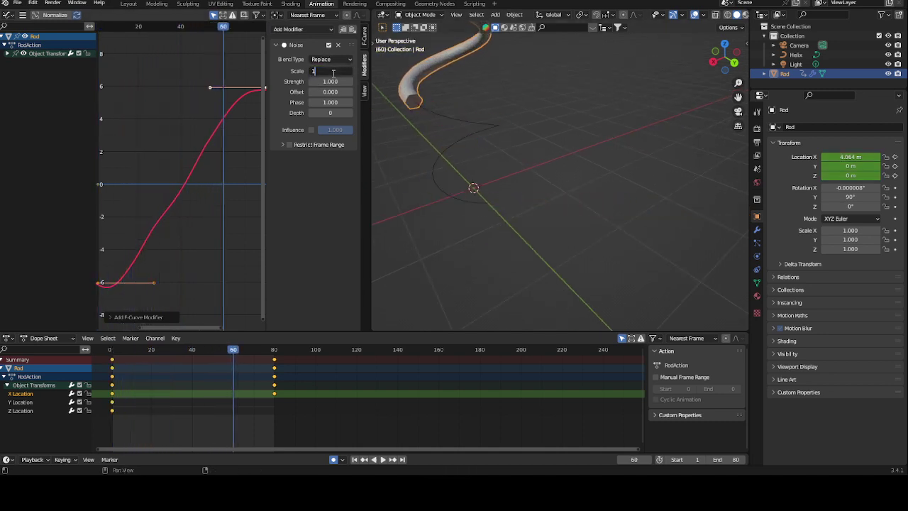
- Set the Noise modifier's scale to 10 and preview the rod's motion by playback and scrubbing
{"action": "key", "text": "Return"}
{"action": "key", "text": "space"}
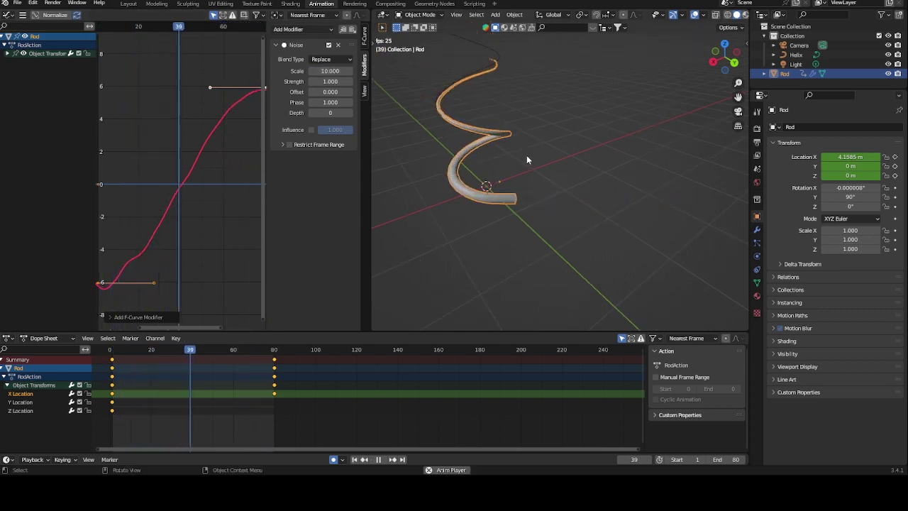
{"action": "key", "text": "space"}
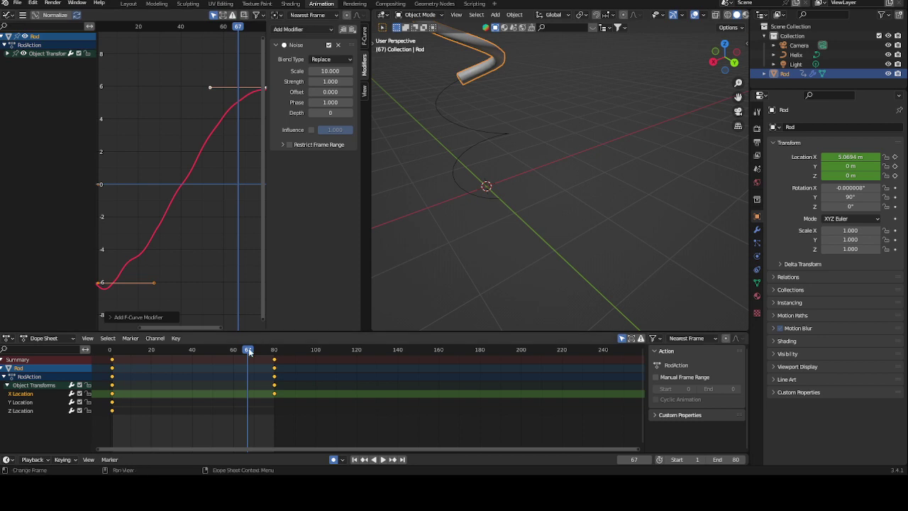
{"action": "left_click_drag", "start_coordinate": [247, 351], "coordinate": [114, 356]}
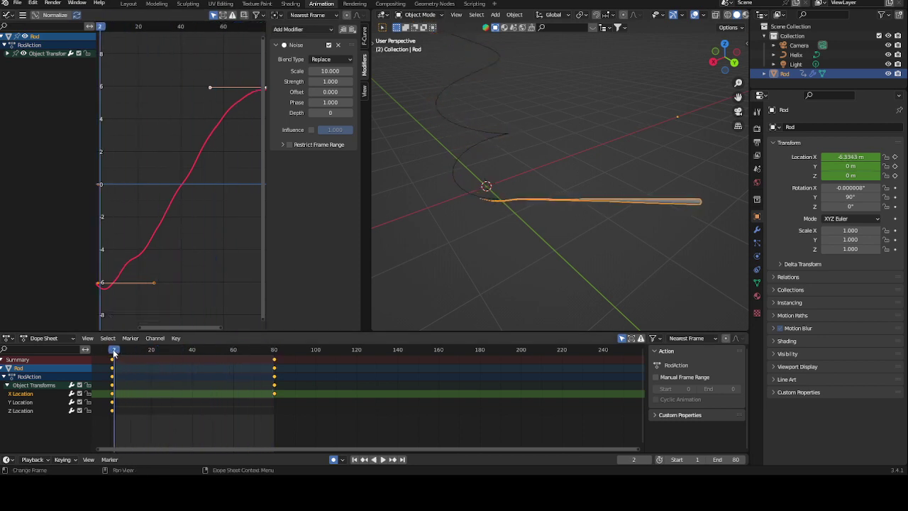
- Return to the Layout workspace, go to frame 1 and select the rod
{"action": "left_click", "coordinate": [127, 5]}
{"action": "left_click", "coordinate": [347, 261]}
{"action": "mouse_move", "coordinate": [463, 257]}
{"action": "middle_mouse_down"}
{"action": "mouse_move", "coordinate": [424, 280]}
{"action": "mouse_move", "coordinate": [518, 288]}
{"action": "mouse_move", "coordinate": [482, 333]}
{"action": "mouse_move", "coordinate": [468, 289]}
{"action": "mouse_move", "coordinate": [476, 263]}
{"action": "middle_mouse_up"}
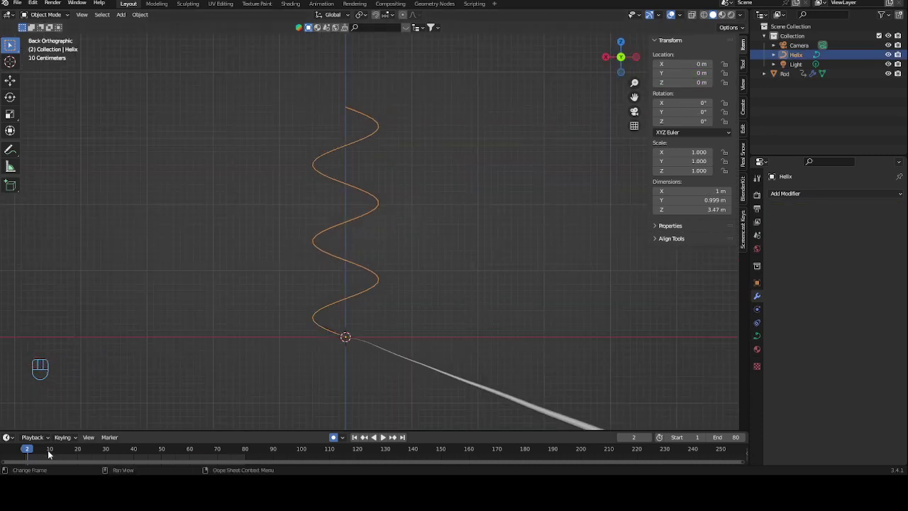
{"action": "mouse_move", "coordinate": [28, 454]}
{"action": "left_mouse_down"}
{"action": "mouse_move", "coordinate": [206, 464]}
{"action": "mouse_move", "coordinate": [237, 457]}
{"action": "mouse_move", "coordinate": [28, 448]}
{"action": "left_mouse_up"}
{"action": "middle_click_drag", "start_coordinate": [356, 277], "coordinate": [464, 350]}
{"action": "double_click", "coordinate": [476, 359]}
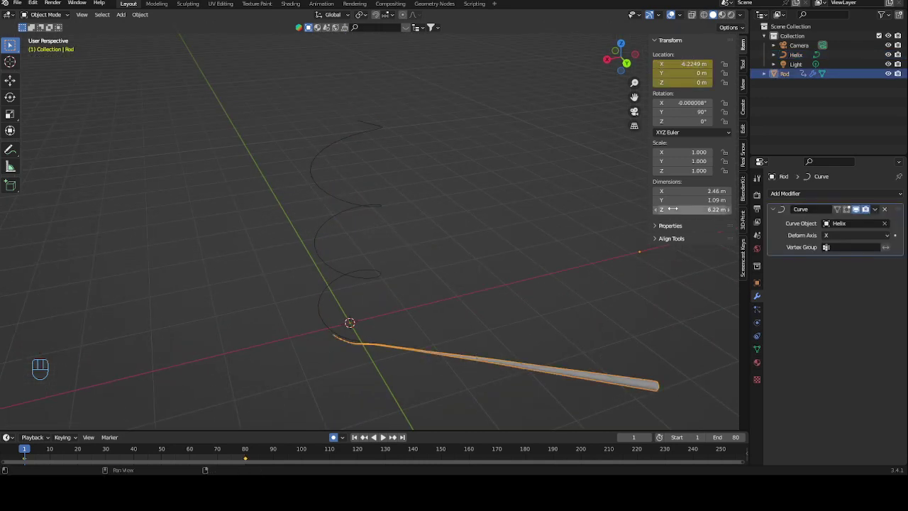
- Try to extend the helix in Edit Mode by extruding two segments from its upper end in the back view
{"action": "left_click", "coordinate": [362, 203]}
{"action": "middle_click_drag", "start_coordinate": [360, 207], "coordinate": [449, 262]}
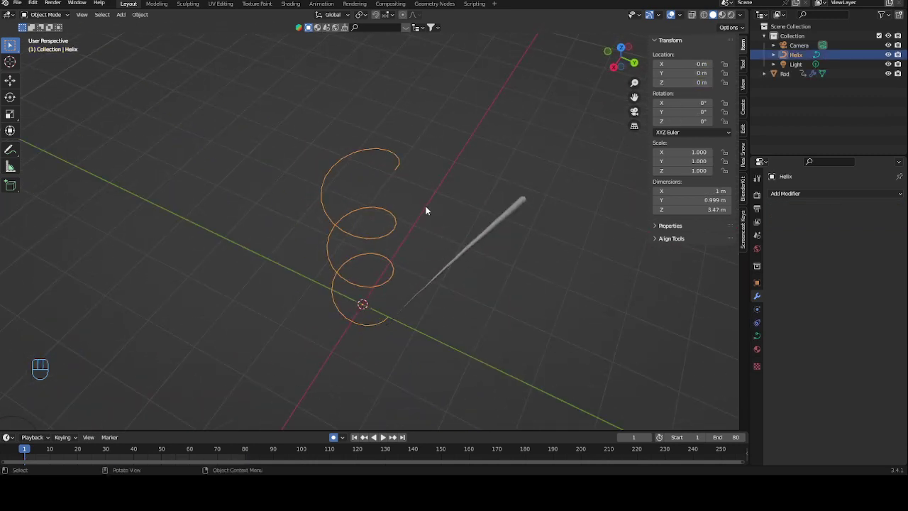
{"action": "middle_click_drag", "start_coordinate": [426, 208], "coordinate": [384, 199]}
{"action": "key", "text": "Tab"}
{"action": "left_click", "coordinate": [374, 212]}
{"action": "mouse_move", "coordinate": [491, 229]}
{"action": "middle_mouse_down", "text": "alt"}
{"action": "mouse_move", "coordinate": [337, 106]}
{"action": "mouse_move", "coordinate": [487, 225]}
{"action": "middle_mouse_up", "text": "alt"}
{"action": "key", "text": "e"}
{"action": "left_click", "coordinate": [510, 149]}
{"action": "key", "text": "e"}
{"action": "left_click", "coordinate": [337, 116]}
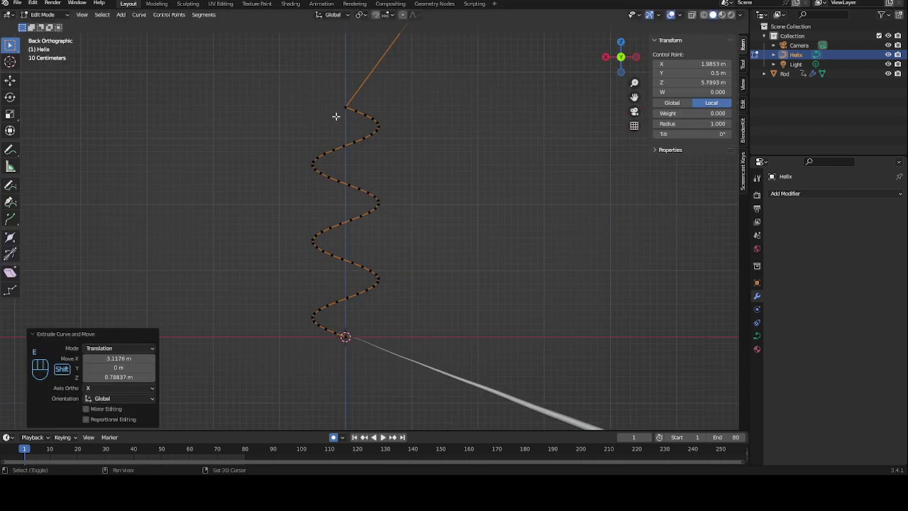
- Scrub the animation in Object Mode with the extended helix and undo the two extruded segments
{"action": "scroll", "coordinate": [447, 221], "scroll_direction": "down", "scroll_amount": 2}
{"action": "key", "text": "Tab"}
{"action": "left_click_drag", "start_coordinate": [51, 450], "coordinate": [128, 452]}
{"action": "key", "text": "ctrl+z"}
{"action": "key", "text": "ctrl+z"}
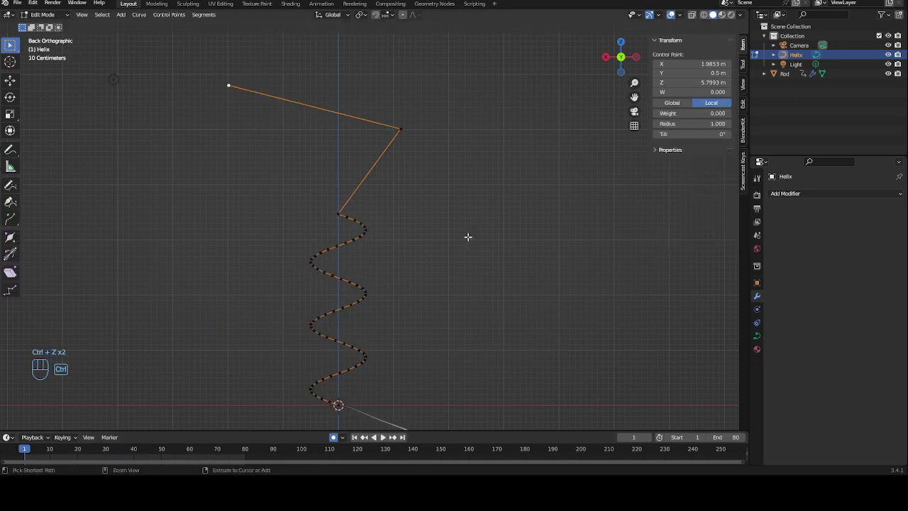
{"action": "key", "text": "ctrl+z"}
{"action": "key", "text": "ctrl+z"}
{"action": "middle_click_drag", "start_coordinate": [449, 237], "coordinate": [438, 281]}
{"action": "key", "text": "Tab"}
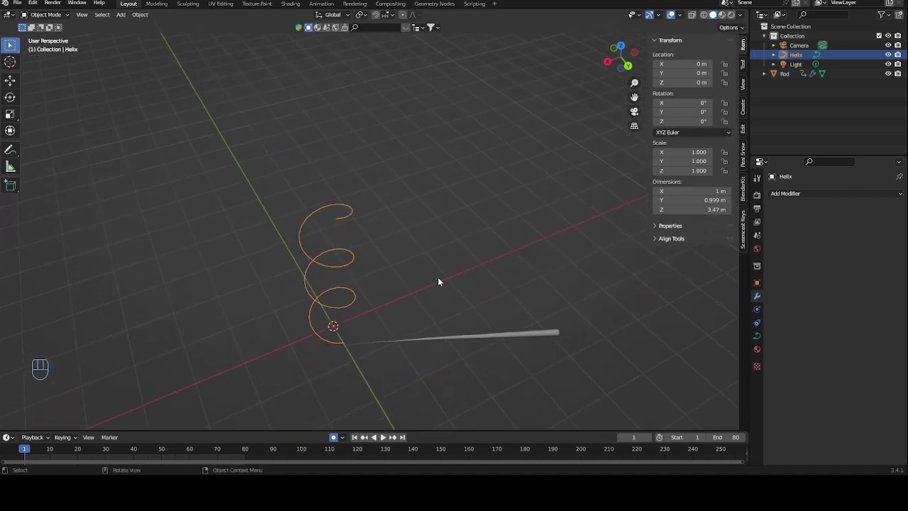